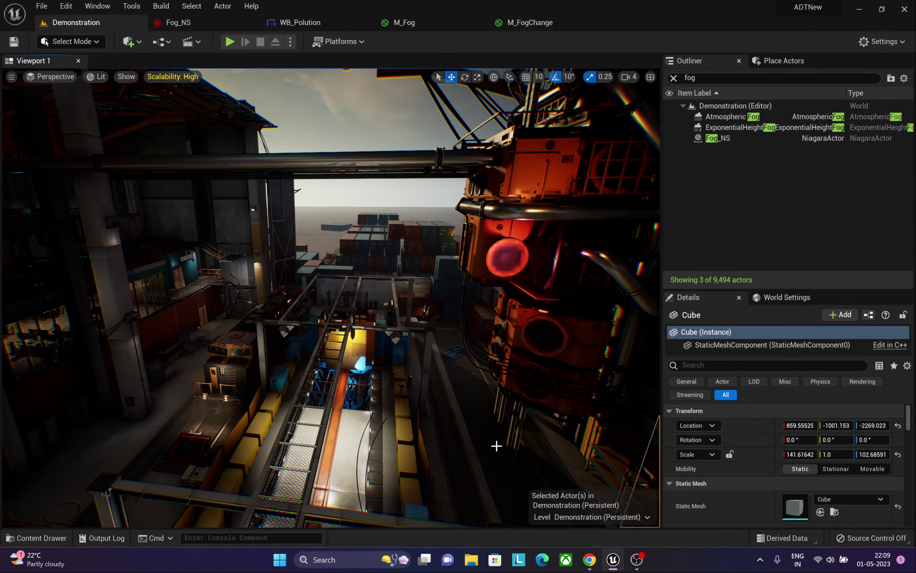
# - Play from the chosen spot, then look toward the orange machine, walkway, yellow crates and red machine
pyautogui.rightClick(497, 445)
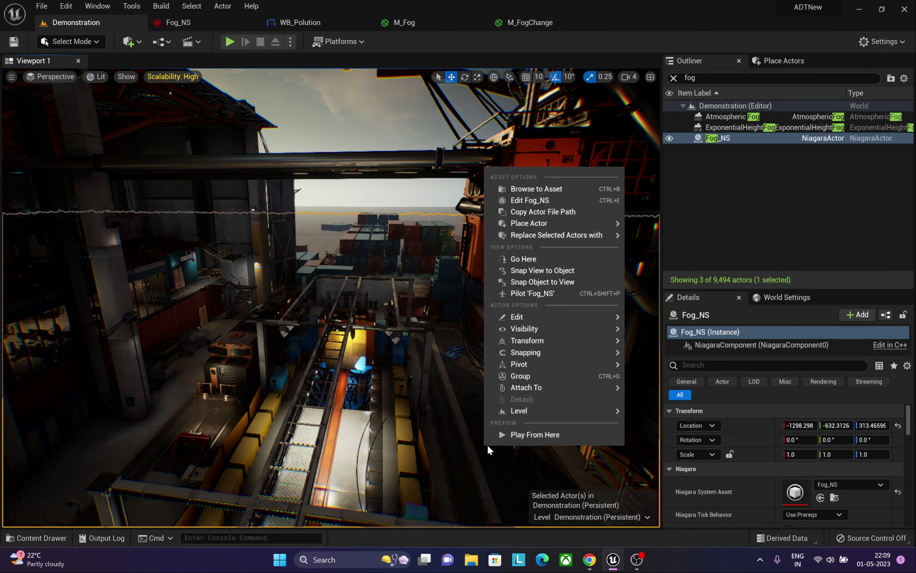
pyautogui.click(513, 435)
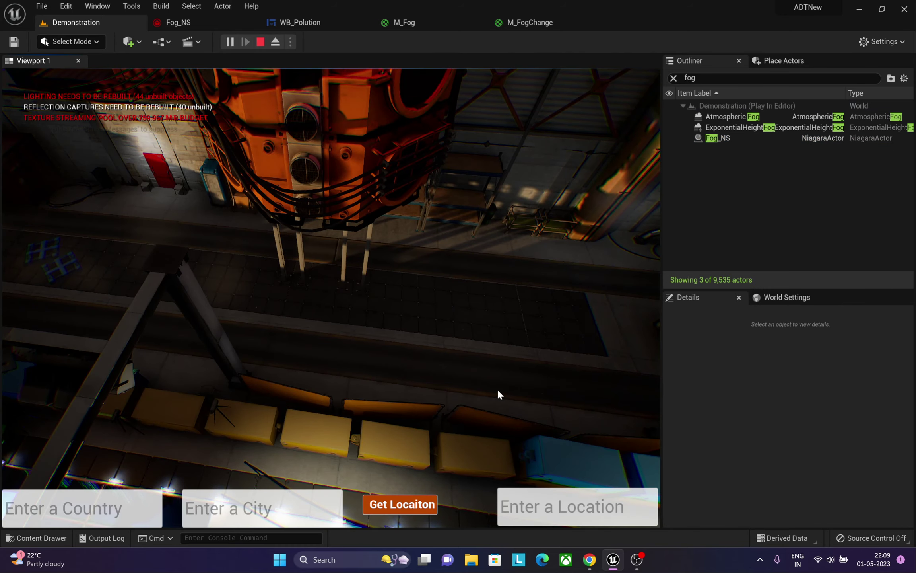
pyautogui.moveTo(492, 357)
pyautogui.mouseDown()
pyautogui.moveTo(416, 318)
pyautogui.moveTo(658, 321)
pyautogui.mouseUp()
pyautogui.moveTo(477, 320)
pyautogui.mouseDown()
pyautogui.moveTo(653, 305)
pyautogui.moveTo(397, 288)
pyautogui.moveTo(252, 263)
pyautogui.mouseUp()
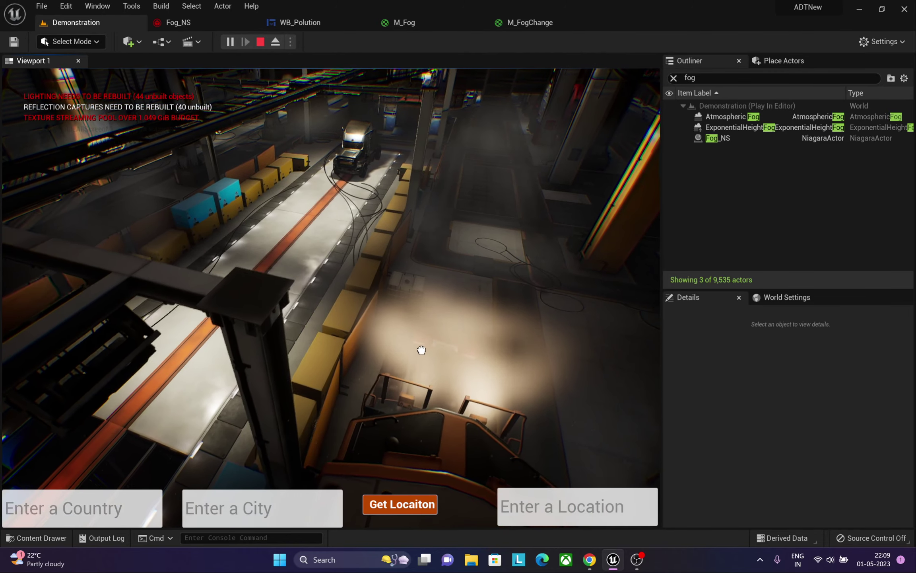
pyautogui.moveTo(421, 350); pyautogui.dragTo(444, 329)
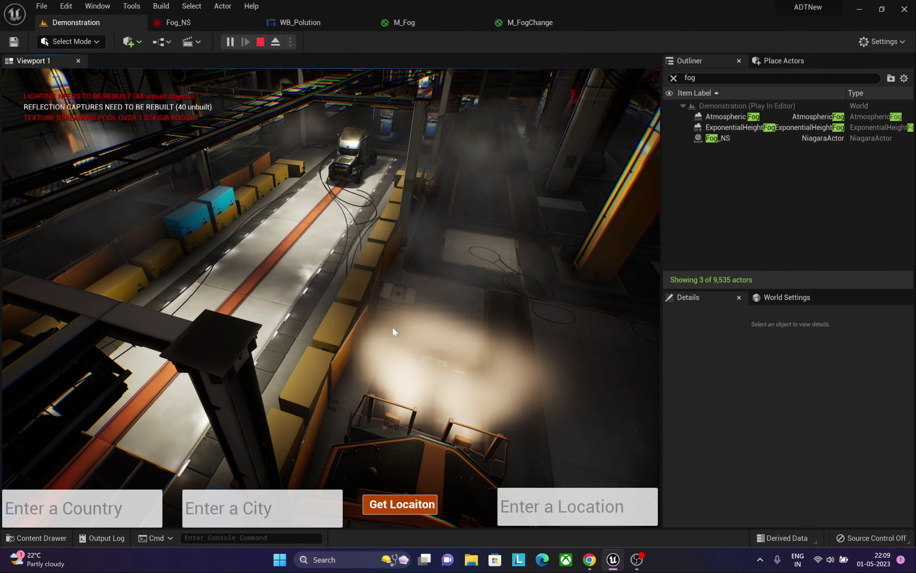
pyautogui.moveTo(282, 303)
pyautogui.mouseDown()
pyautogui.moveTo(660, 299)
pyautogui.moveTo(548, 290)
pyautogui.moveTo(659, 266)
pyautogui.mouseUp()
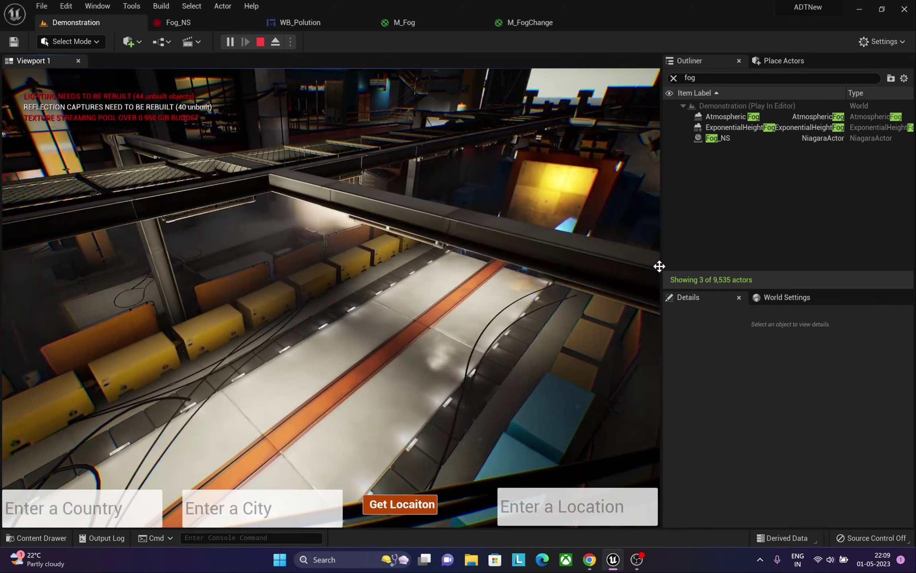
pyautogui.moveTo(463, 298)
pyautogui.mouseDown()
pyautogui.moveTo(611, 298)
pyautogui.moveTo(317, 356)
pyautogui.moveTo(356, 318)
pyautogui.mouseUp()
# - Enter country IN and city Delhi and fetch Delhi's monitoring stations
pyautogui.click(39, 496)
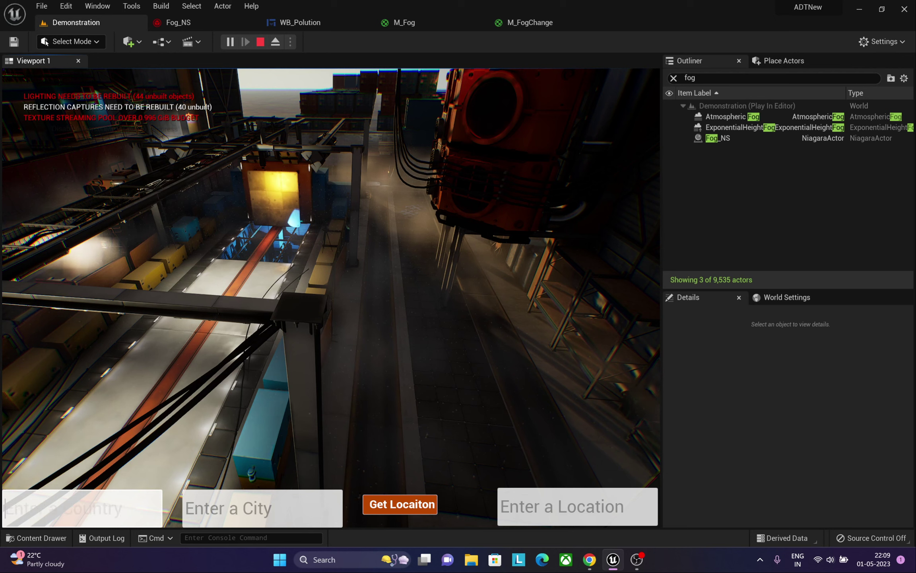
pyautogui.write('IN')
pyautogui.click(263, 507)
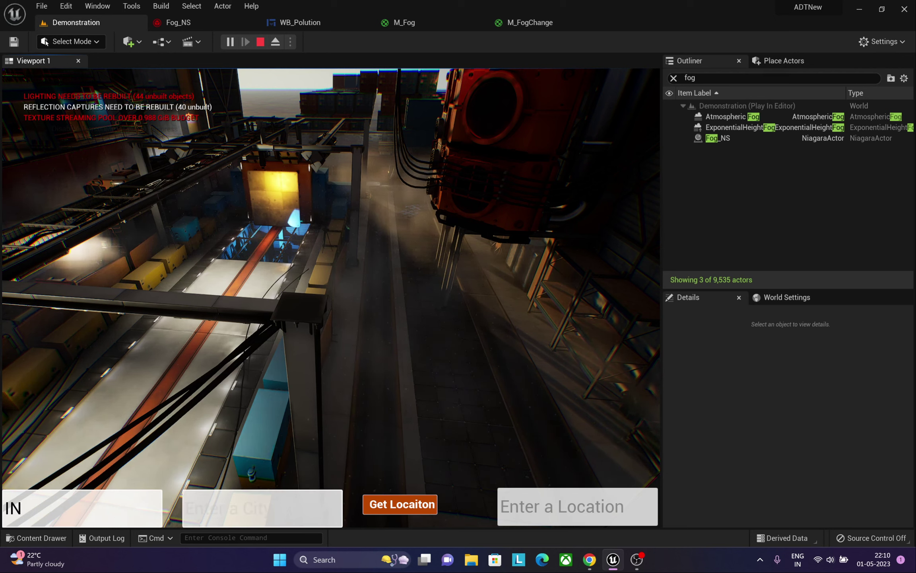
pyautogui.write('Delhi')
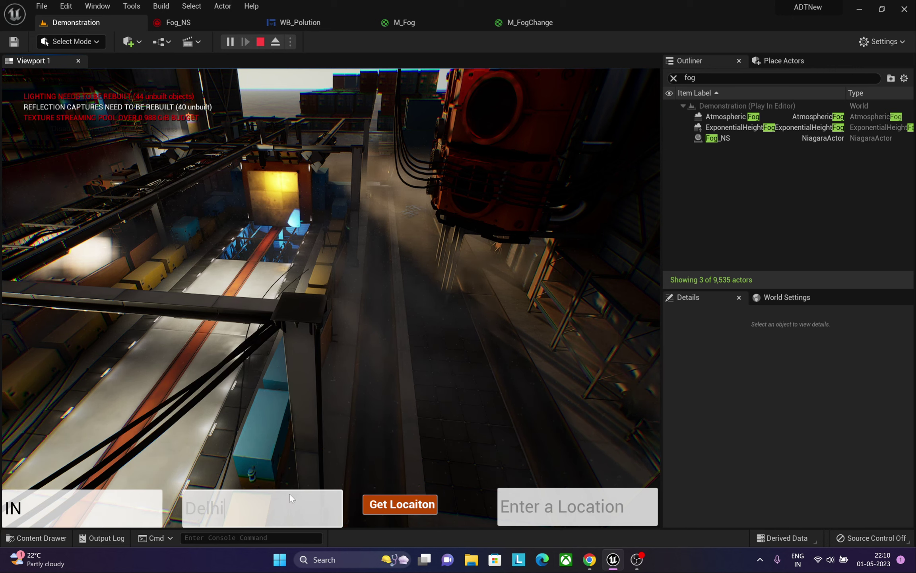
pyautogui.click(399, 504)
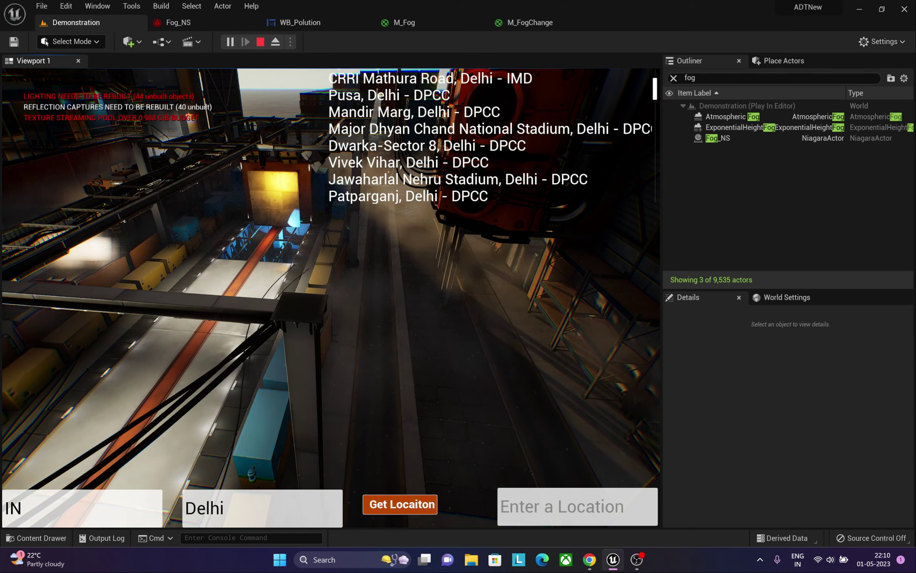
# - Set the location to Vivek Vihar, Delhi - DPCC, giving fog density 0.096
pyautogui.moveTo(329, 162); pyautogui.dragTo(480, 163)
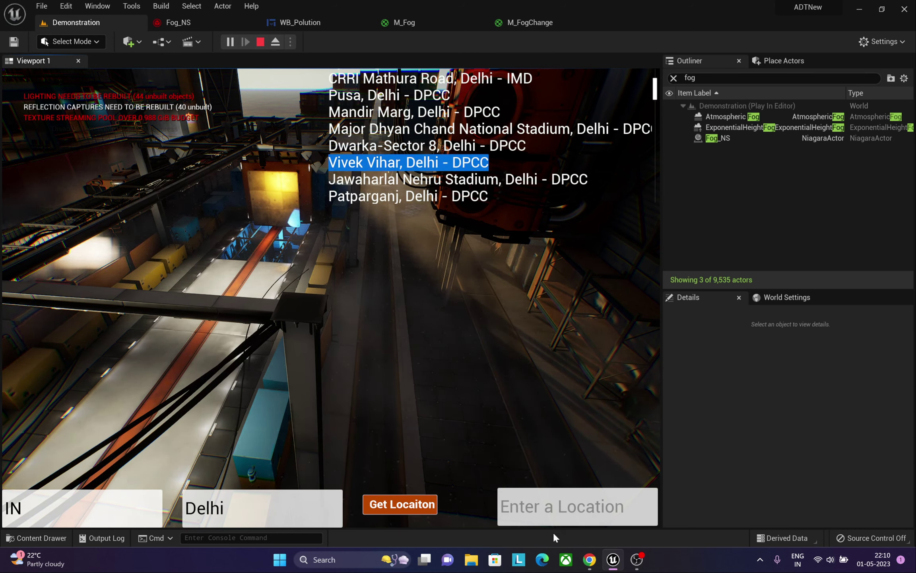
pyautogui.click(556, 513)
pyautogui.press('Return')
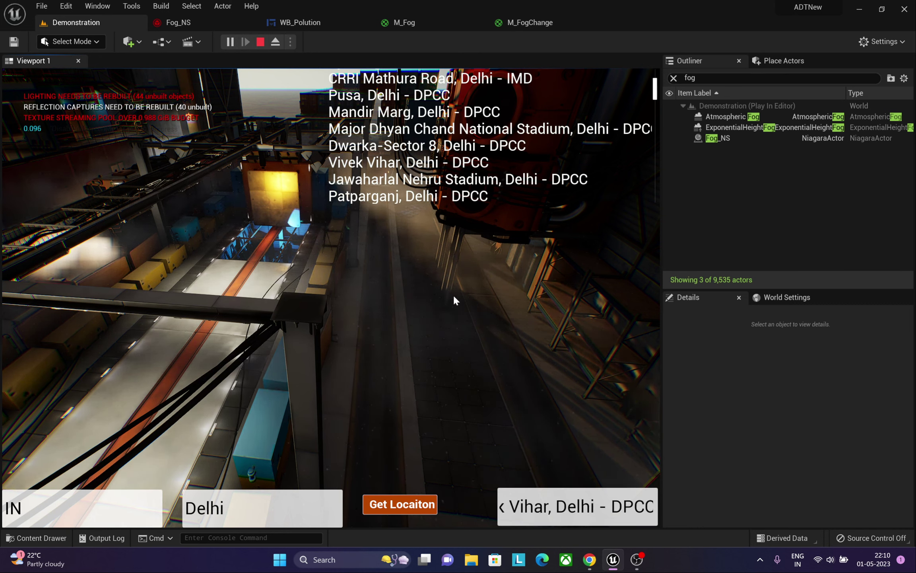
# - Survey the fog, then select the Aya Nagar, Delhi - IMD station name in the list
pyautogui.moveTo(440, 309)
pyautogui.mouseDown()
pyautogui.moveTo(402, 325)
pyautogui.moveTo(425, 320)
pyautogui.mouseUp()
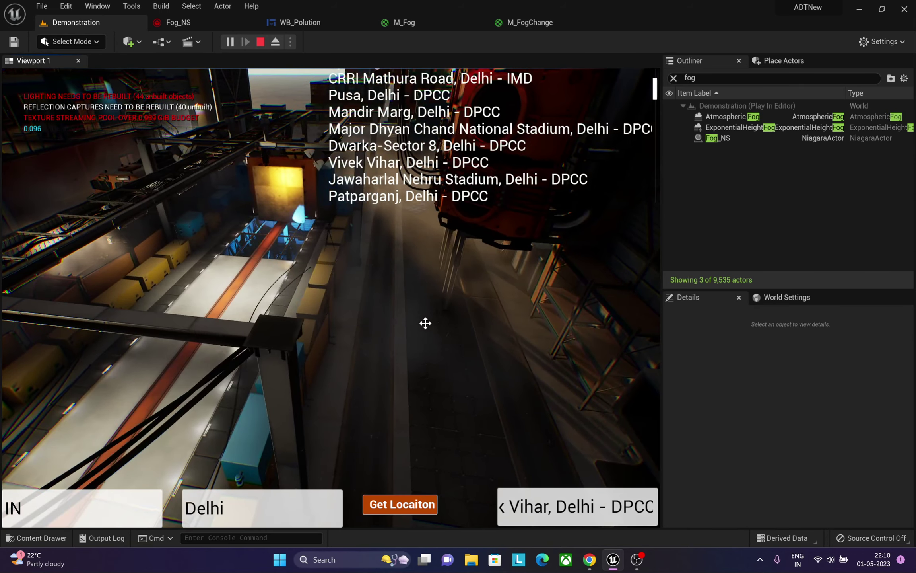
pyautogui.scroll(-3, 489, 135)
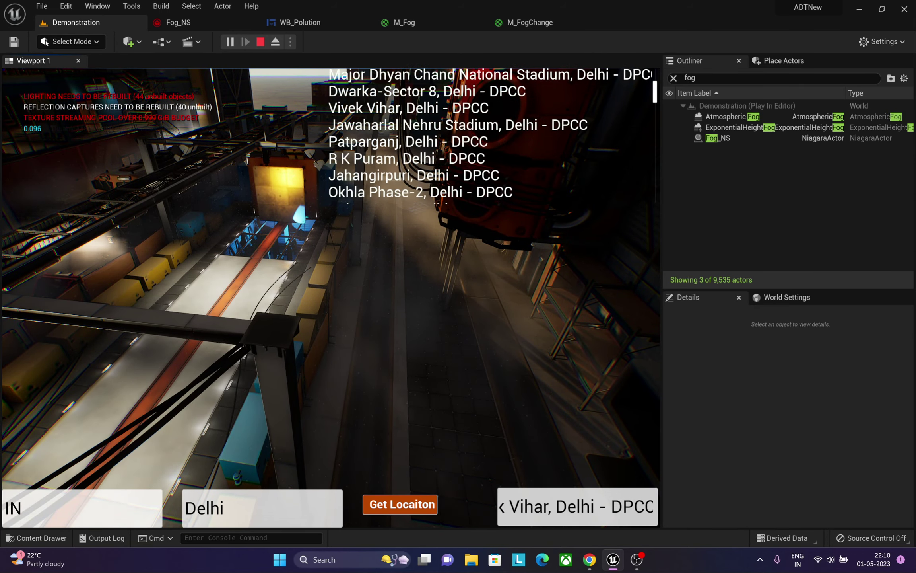
pyautogui.scroll(3, 489, 135)
pyautogui.scroll(5, 489, 135)
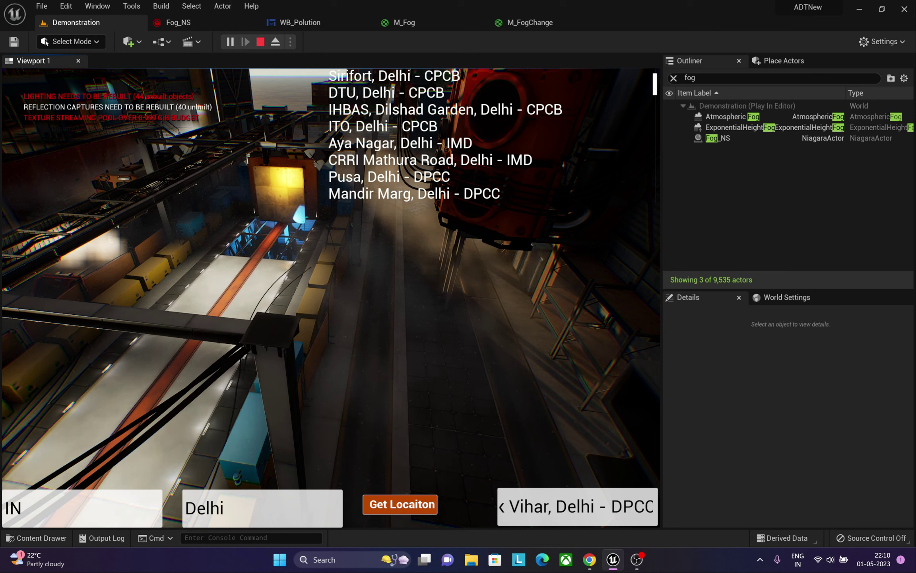
pyautogui.moveTo(329, 143); pyautogui.dragTo(534, 208)
pyautogui.hotkey('ctrl', 'c')
# - Apply Aya Nagar, Delhi - IMD as the location, then change the country to US
pyautogui.click(592, 505)
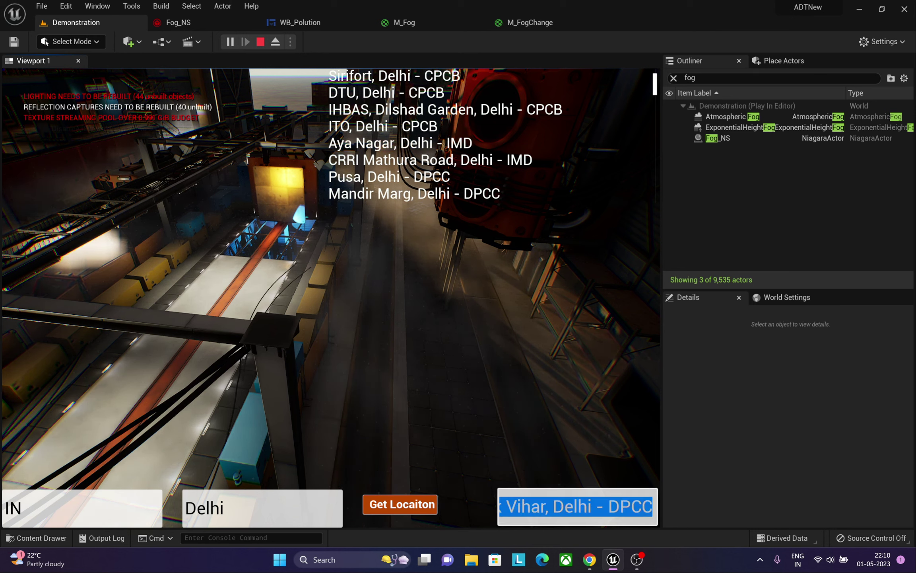
pyautogui.hotkey('ctrl', 'v')
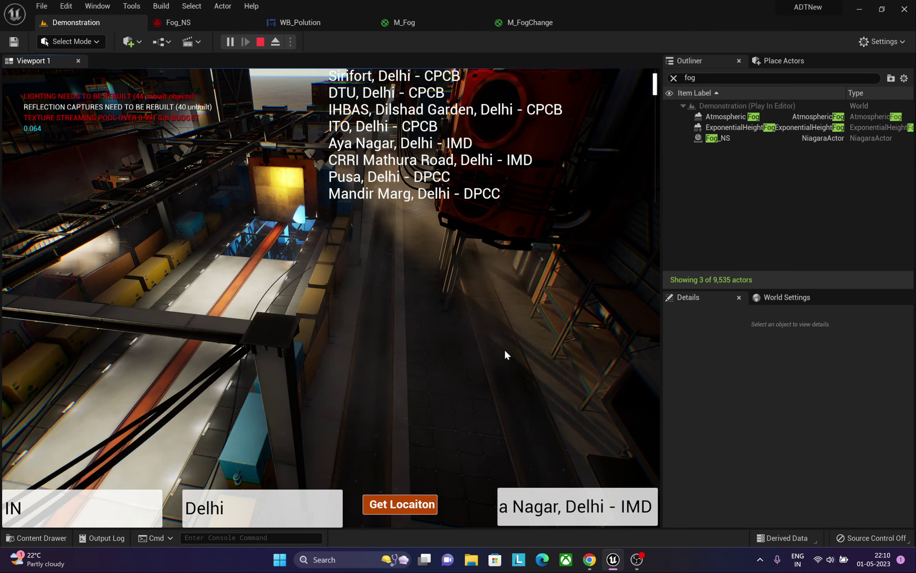
pyautogui.moveTo(23, 508); pyautogui.dragTo(1, 516)
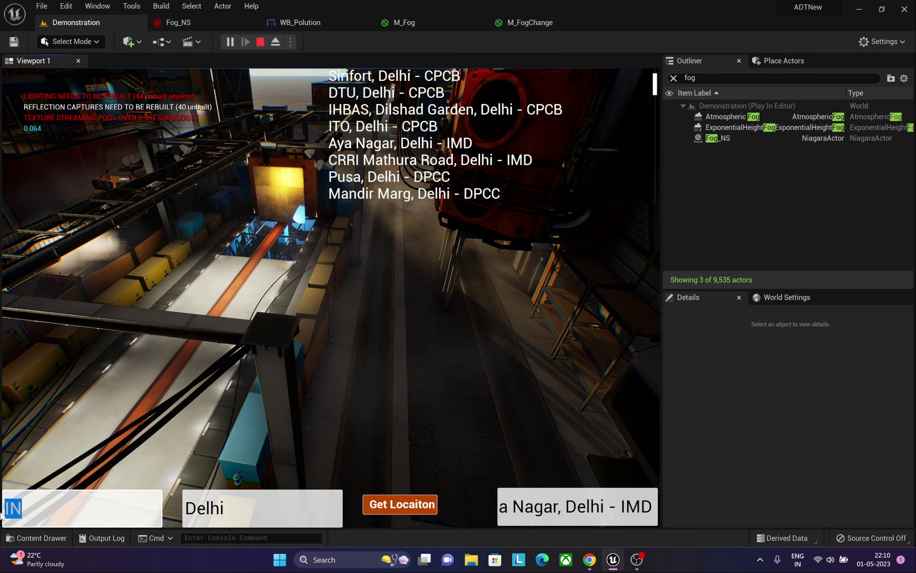
pyautogui.press('BackSpace')
pyautogui.write('US')
pyautogui.press('Tab')
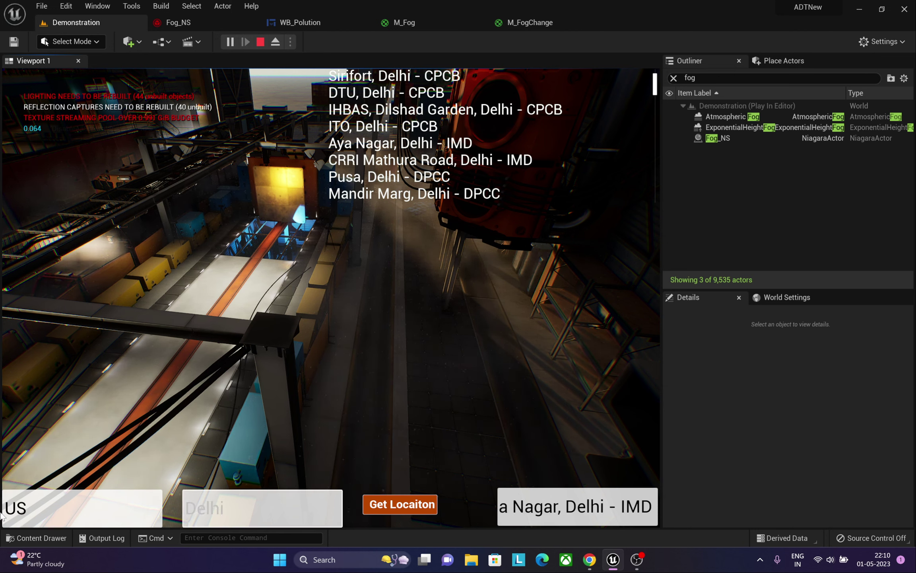
# - Set city Miami and apply Miami as the location, lowering fog density to 0.016
pyautogui.hotkey('ctrl', 'a')
pyautogui.write('Mi')
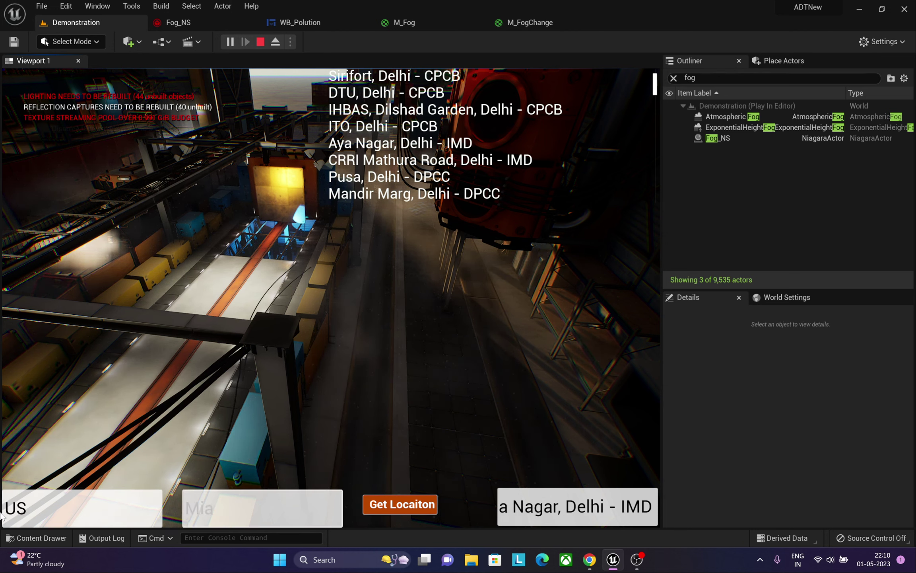
pyautogui.press('Tab')
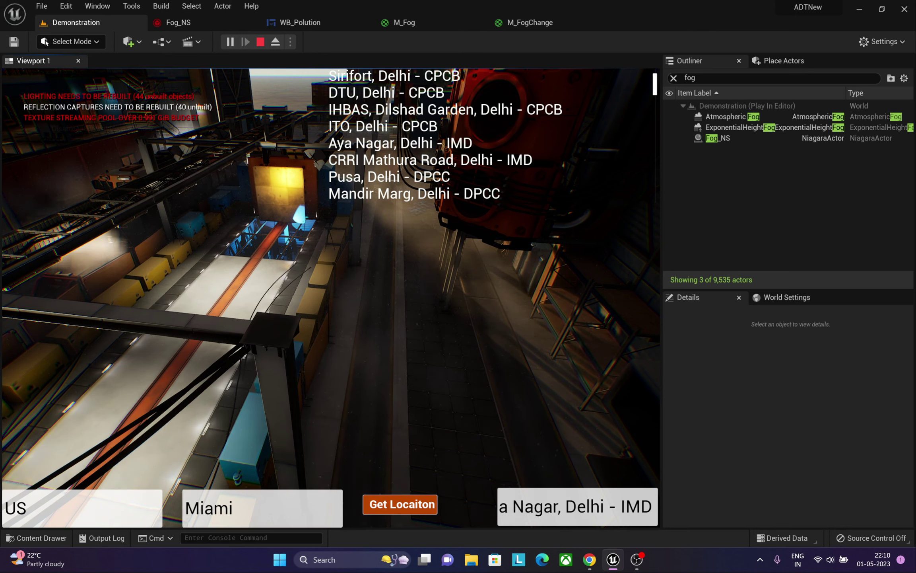
pyautogui.doubleClick(349, 77)
pyautogui.hotkey('ctrl', 'c')
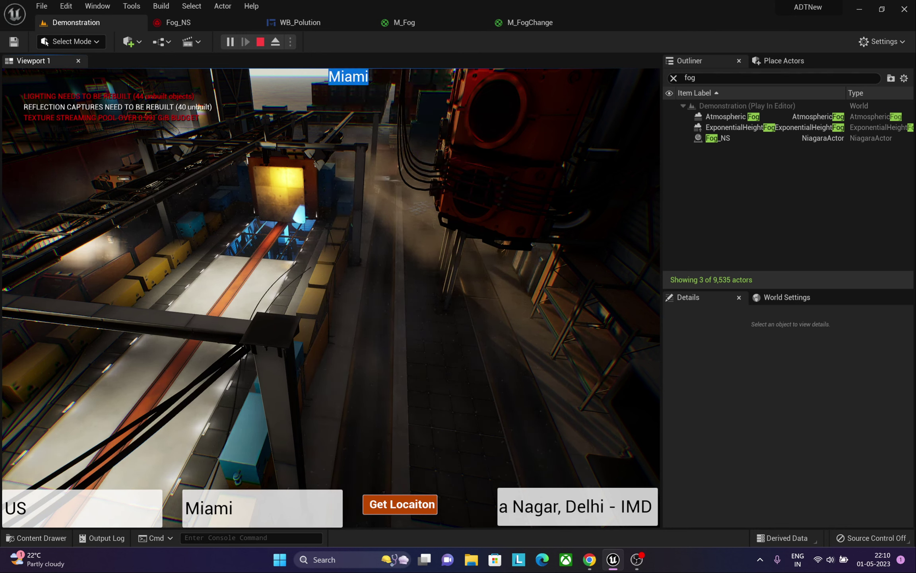
pyautogui.click(577, 506)
pyautogui.press('BackSpace')
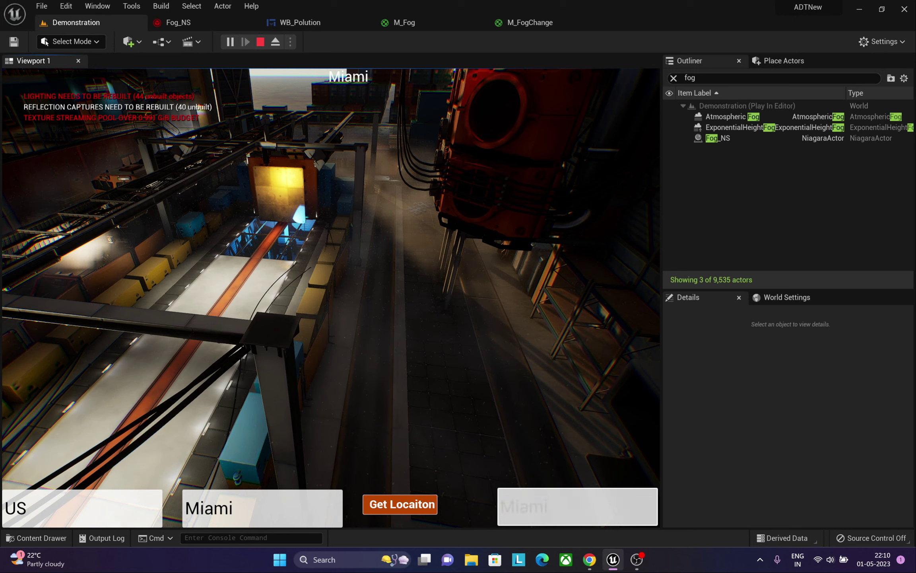
pyautogui.hotkey('ctrl', 'v')
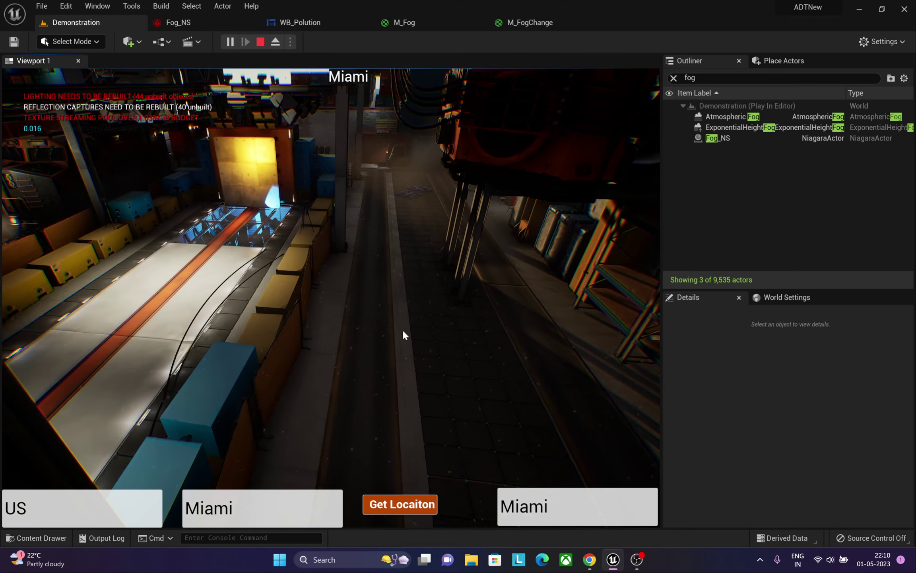
# - Change the country back to IN and the city to Delhi, then fetch Delhi's stations
pyautogui.click(3, 510)
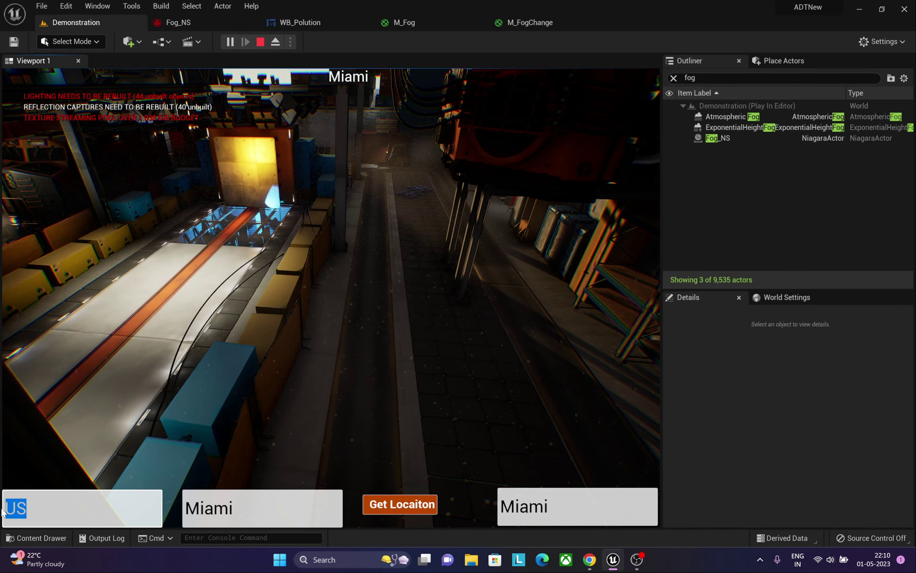
pyautogui.write('In')
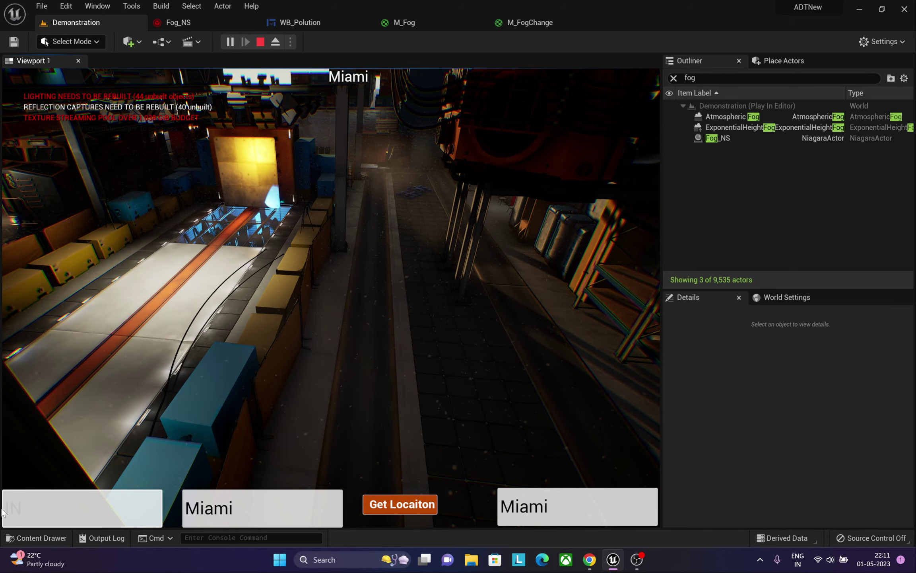
pyautogui.press('Tab')
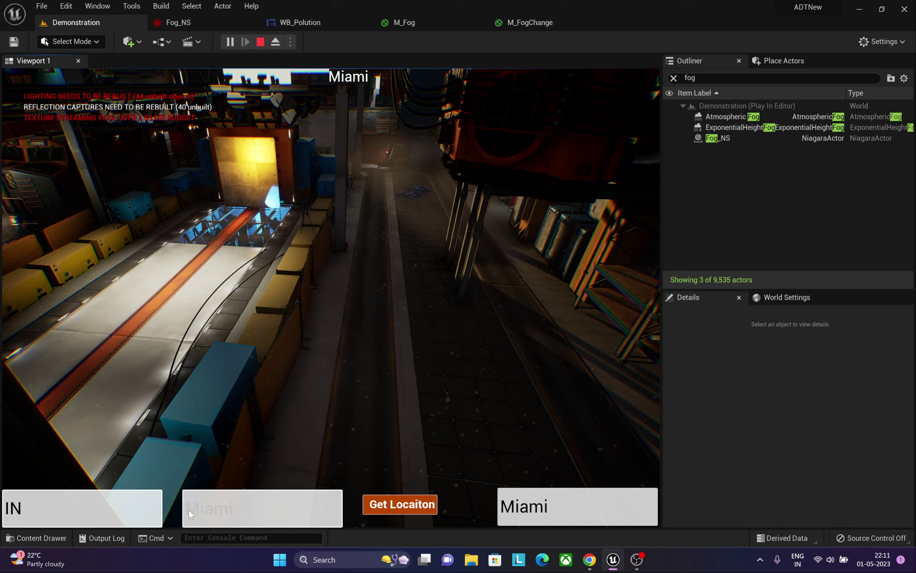
pyautogui.doubleClick(191, 512)
pyautogui.write('Delhi')
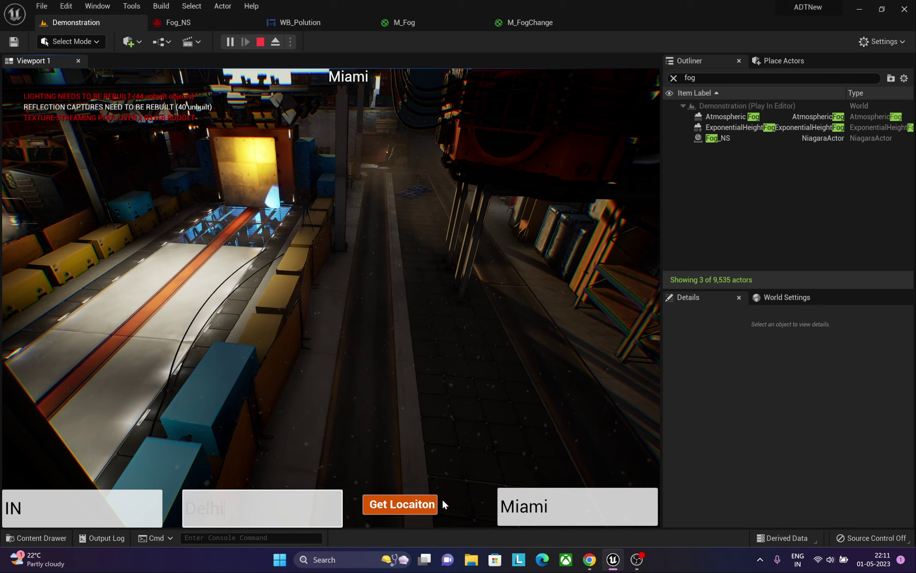
pyautogui.click(410, 504)
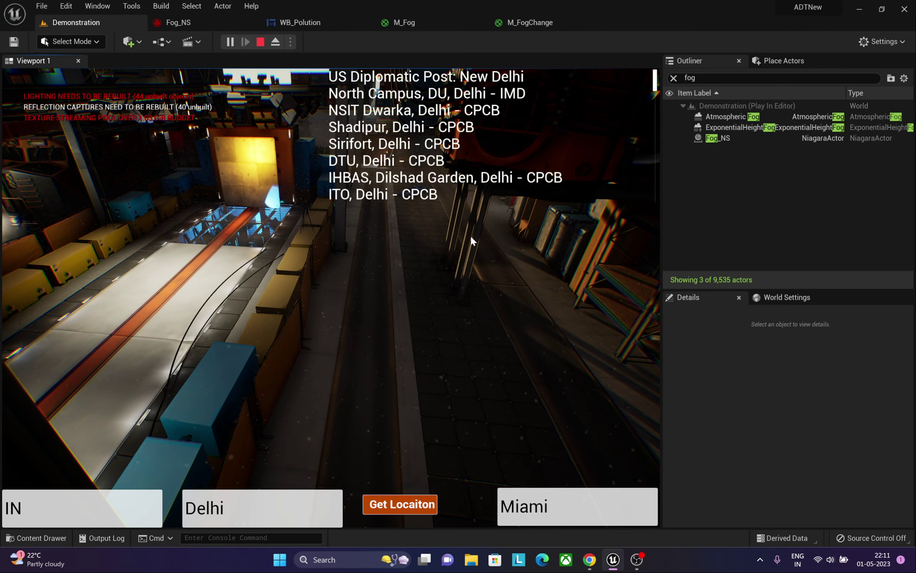
# - Apply Sirifort, Delhi - CPCB as the location, filling the yard with dense 0.09 fog
pyautogui.click(394, 143)
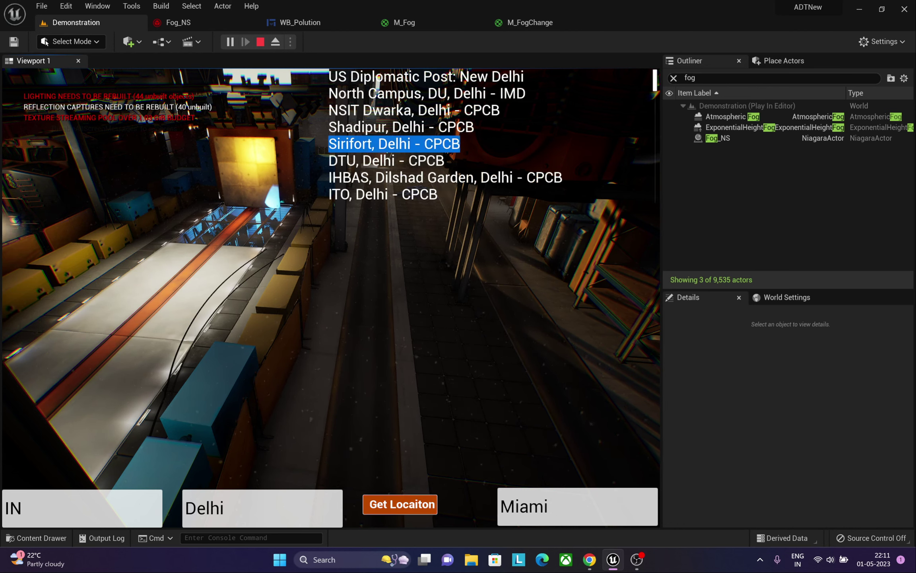
pyautogui.doubleClick(574, 493)
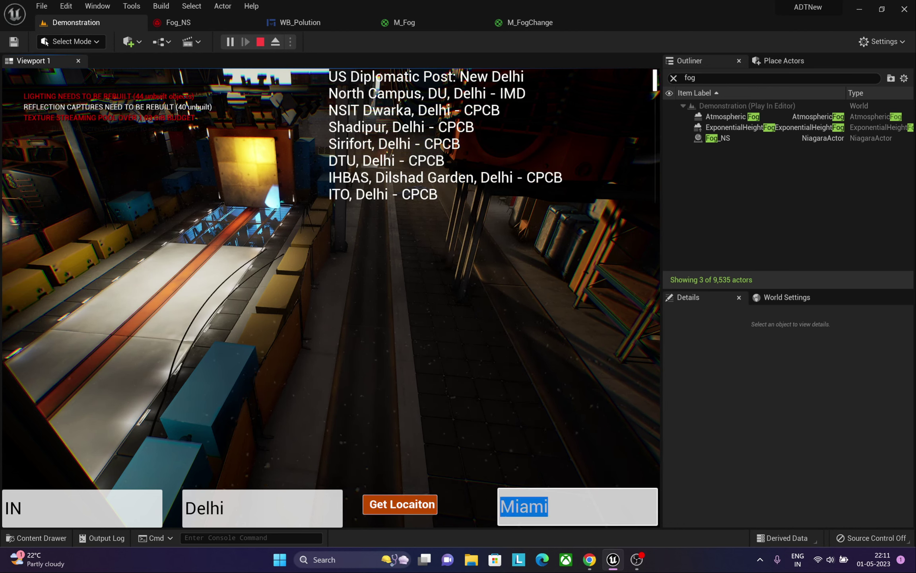
pyautogui.press('BackSpace')
pyautogui.write('Sirifort, Delhi - CPCB')
pyautogui.press('Return')
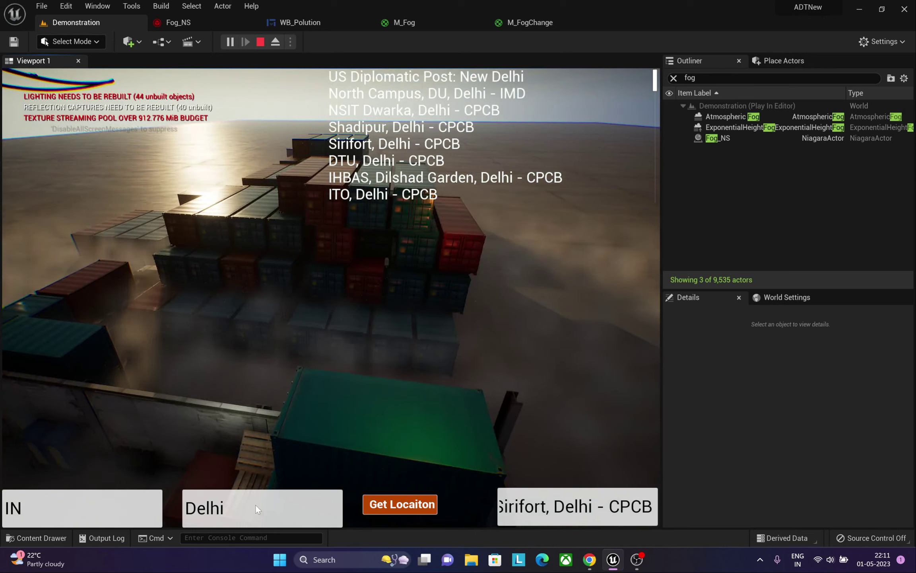
# - Apply the ITO, Delhi - CPCB station as the location to update the fog
pyautogui.doubleClick(205, 508)
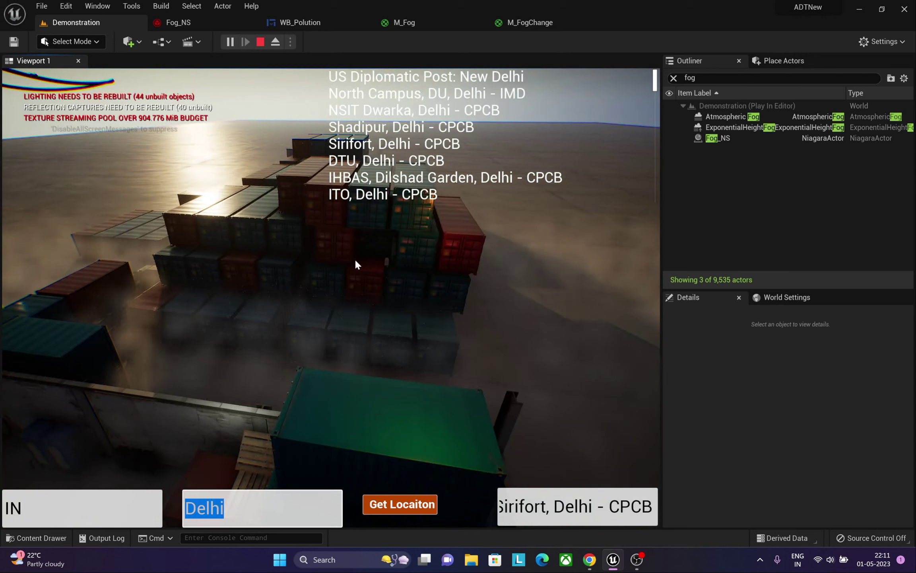
pyautogui.click(327, 193)
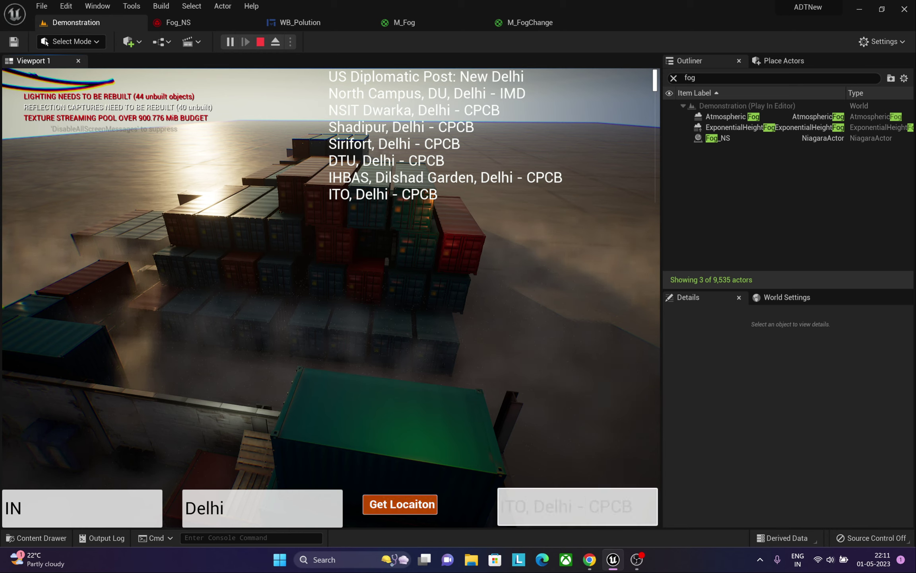
pyautogui.click(576, 506)
pyautogui.press('Return')
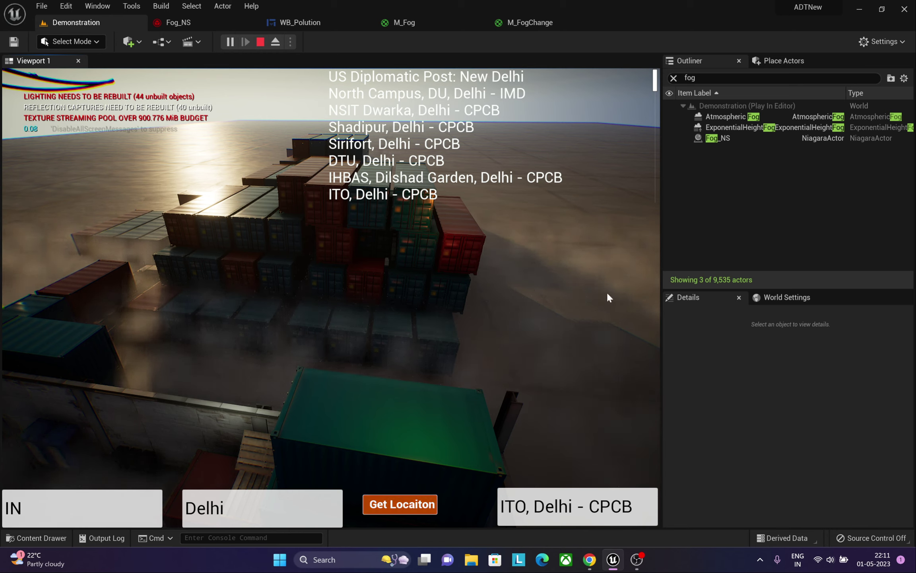
# - Switch to US and Miami, apply Miami's 0.016 reading, view the yard, then stop playing
pyautogui.click(48, 508)
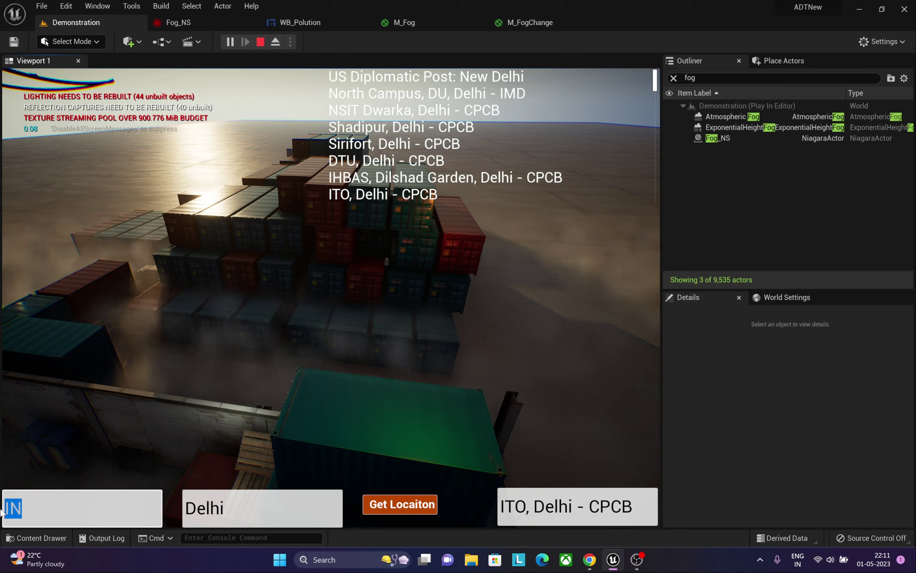
pyautogui.write('US')
pyautogui.press('Tab')
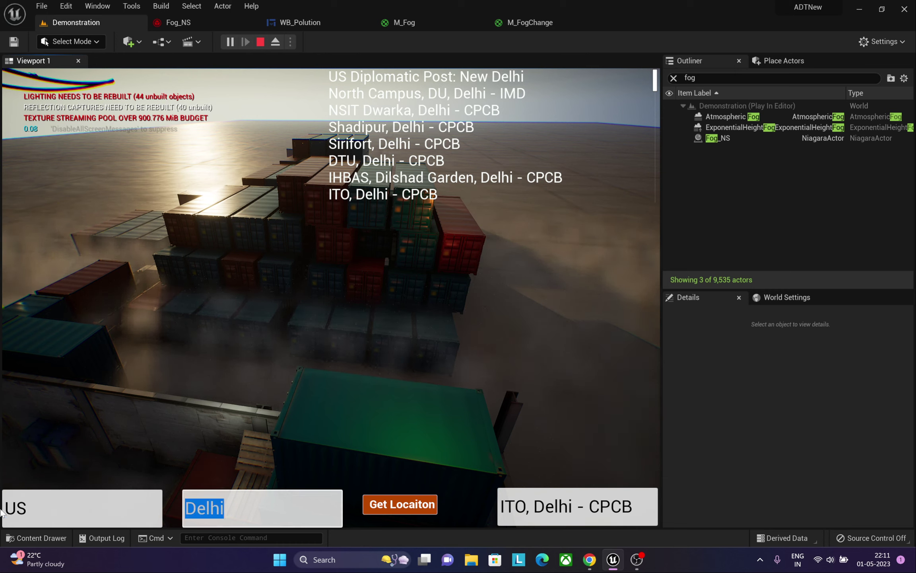
pyautogui.write('Miami')
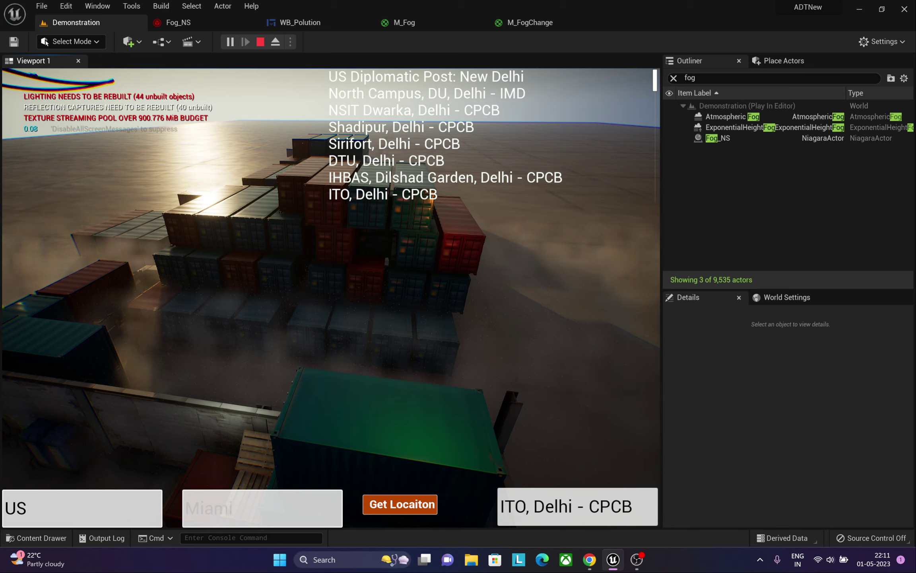
pyautogui.click(400, 504)
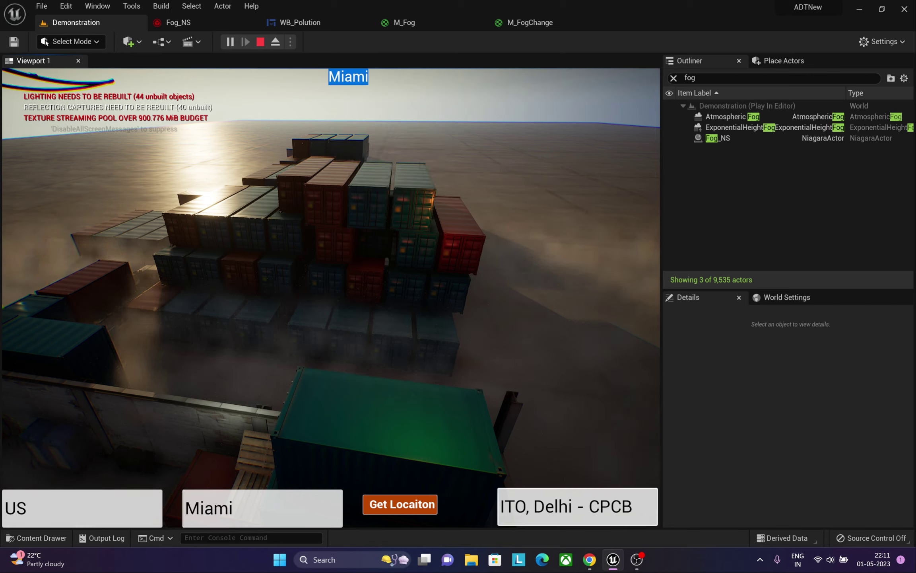
pyautogui.click(576, 506)
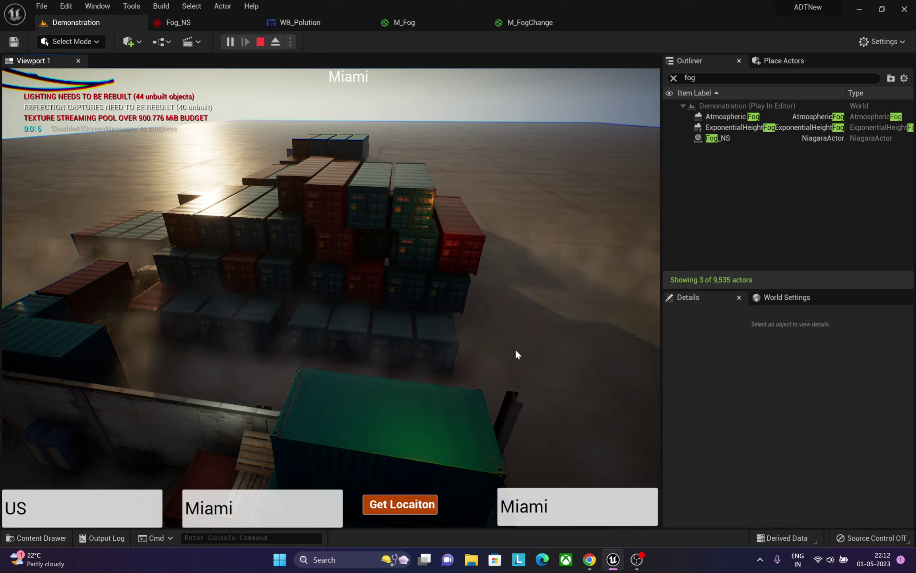
pyautogui.moveTo(510, 350)
pyautogui.mouseDown()
pyautogui.moveTo(150, 345)
pyautogui.moveTo(554, 336)
pyautogui.mouseUp()
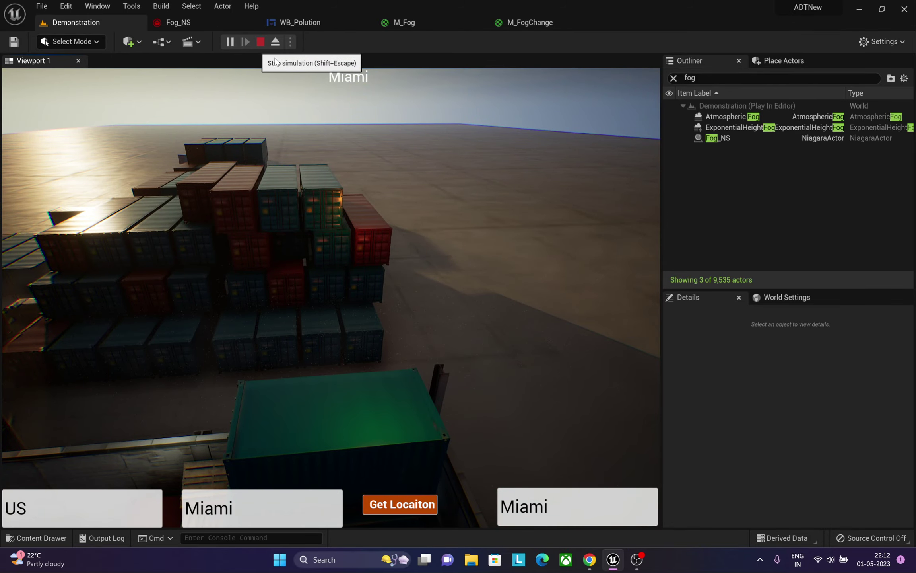
pyautogui.click(260, 42)
# - Dismiss the message log and start the Fog_NS Niagara particle preview
pyautogui.click(640, 184)
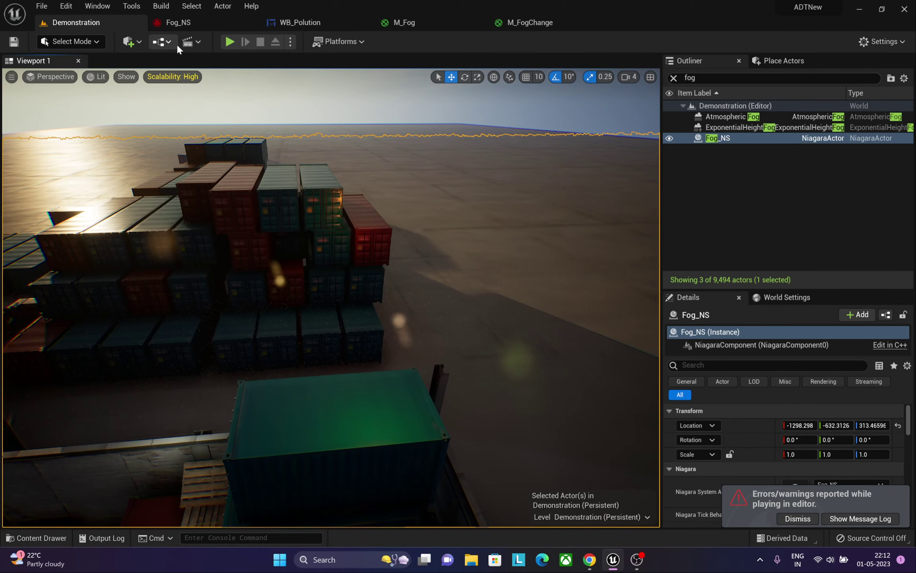
pyautogui.click(202, 23)
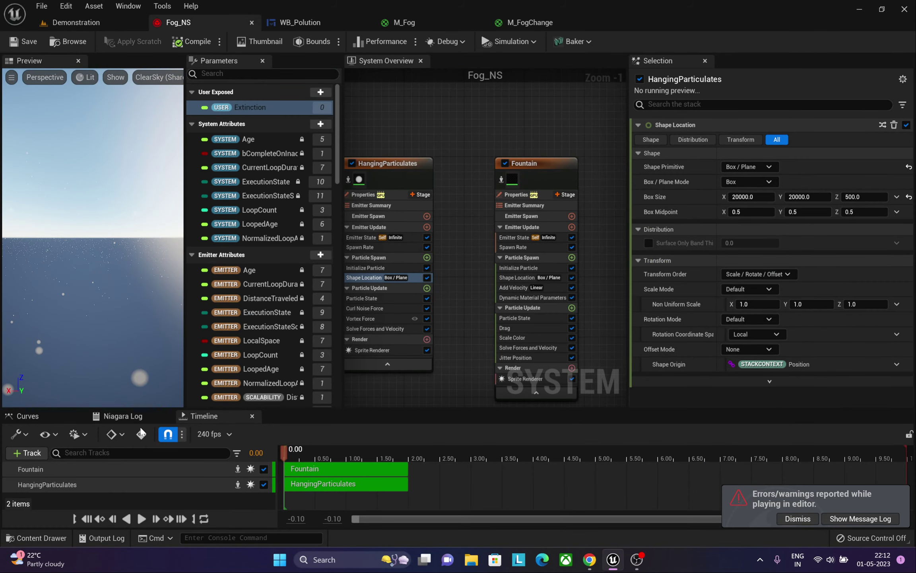
pyautogui.click(140, 519)
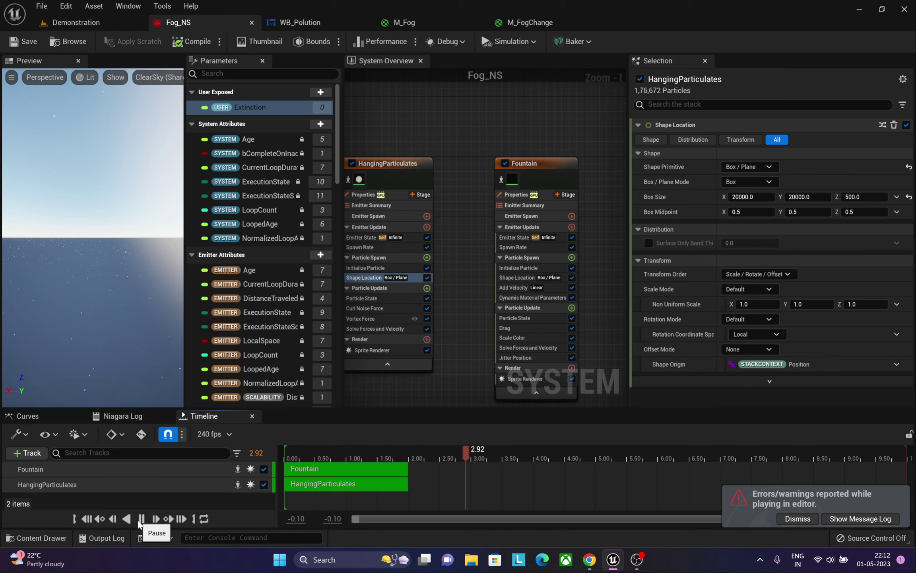
# - Center the System Overview on the HangingParticulates emitter and pause the preview
pyautogui.scroll(-3, 472, 335)
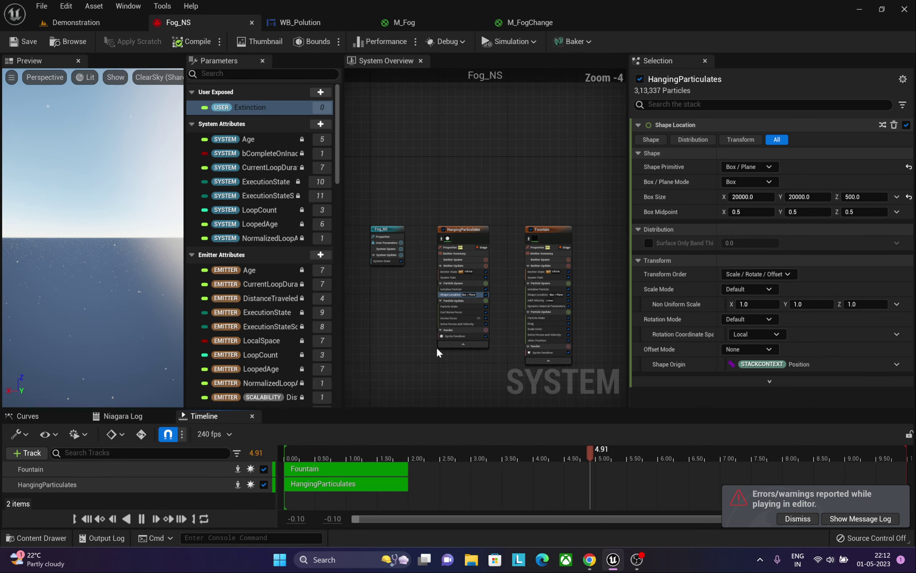
pyautogui.scroll(1, 424, 283)
pyautogui.scroll(3, 438, 281)
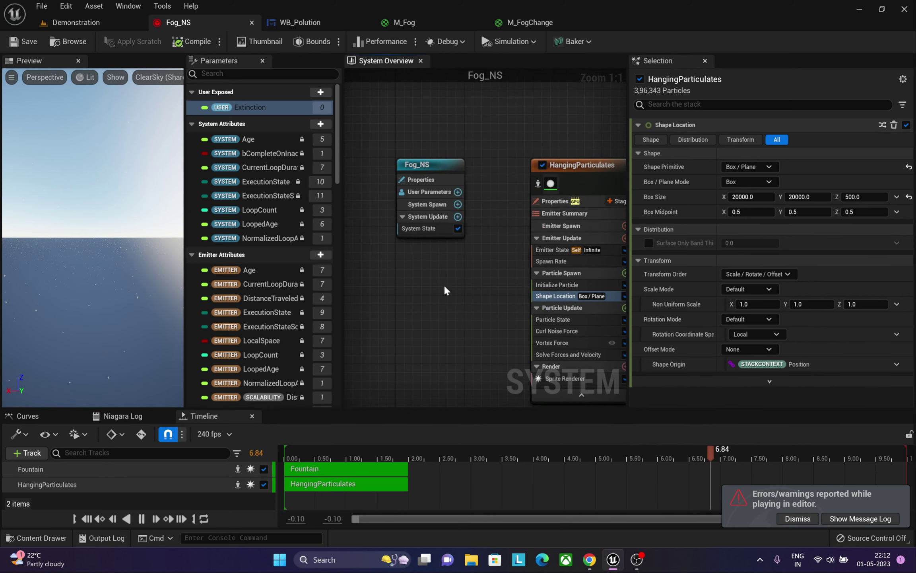
pyautogui.rightClick(410, 284)
pyautogui.click(471, 298)
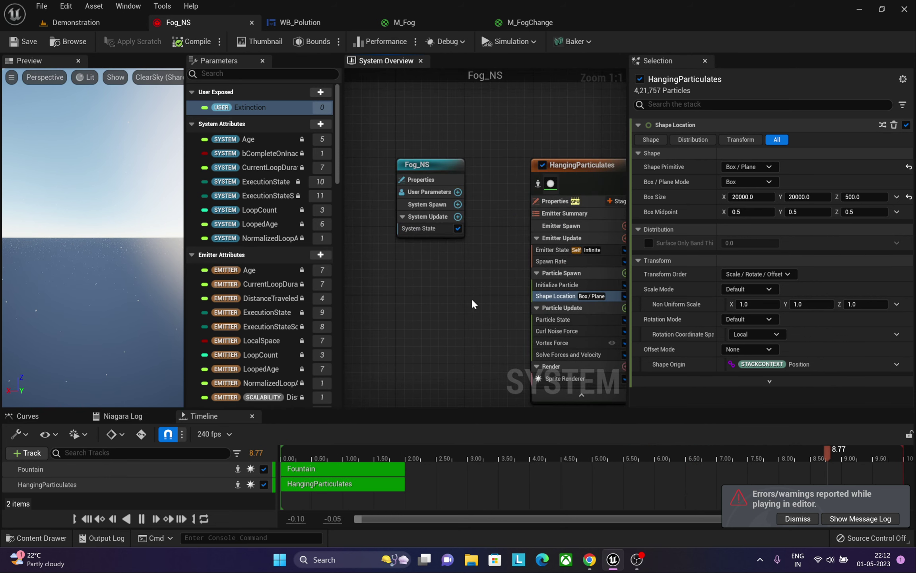
pyautogui.moveTo(469, 303); pyautogui.dragTo(383, 308, button='right')
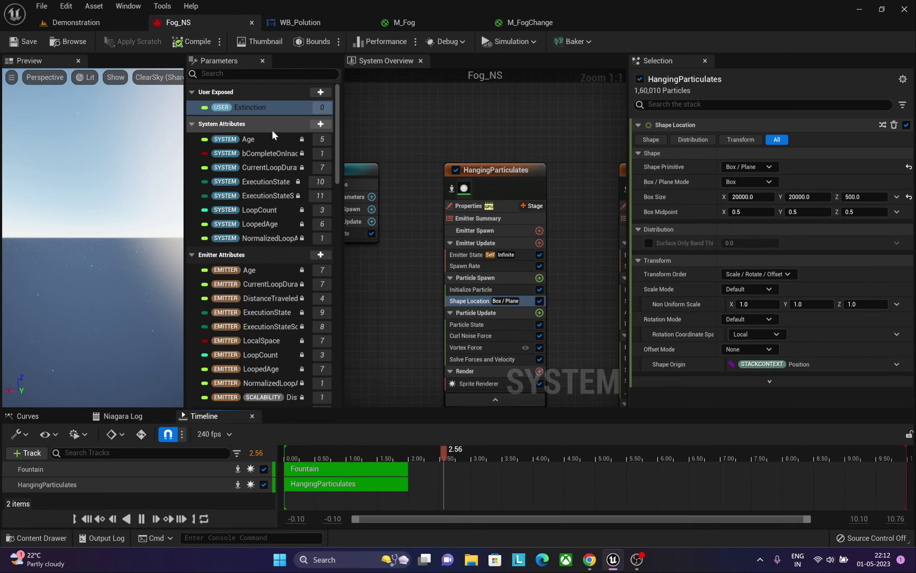
pyautogui.click(141, 518)
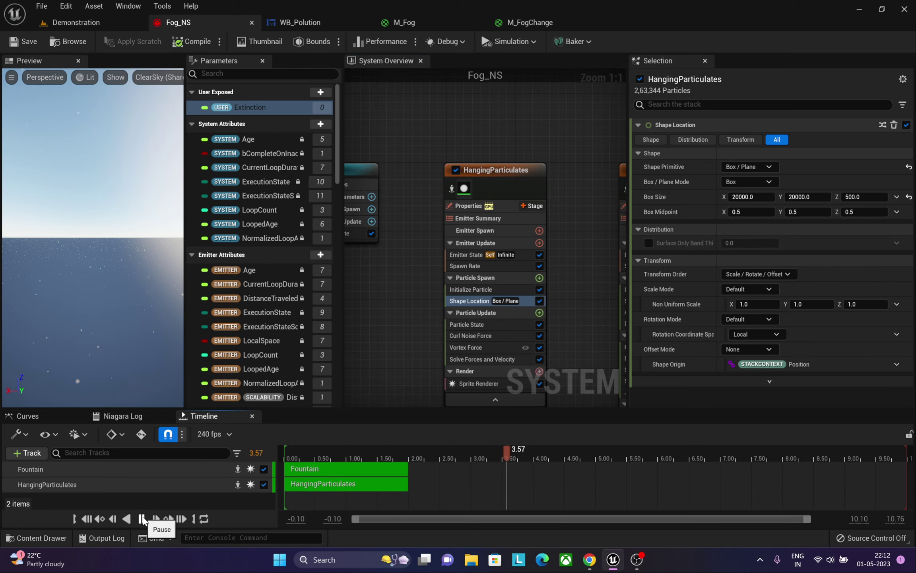
# - In WB_Polution's Event Graph, inspect the Set Niagara Variable, On Clicked, GetText and For Each Loop nodes
pyautogui.click(310, 24)
pyautogui.moveTo(256, 307)
pyautogui.mouseDown(button='right')
pyautogui.moveTo(335, 288)
pyautogui.moveTo(425, 345)
pyautogui.moveTo(370, 235)
pyautogui.mouseUp(button='right')
pyautogui.scroll(-4, 321, 284)
pyautogui.scroll(4, 382, 254)
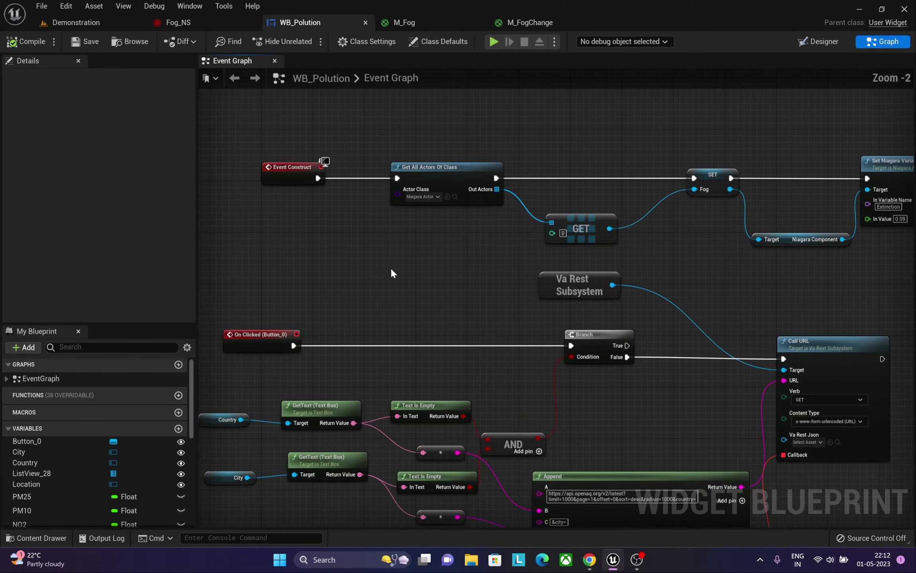
pyautogui.moveTo(455, 244); pyautogui.dragTo(354, 255, button='right')
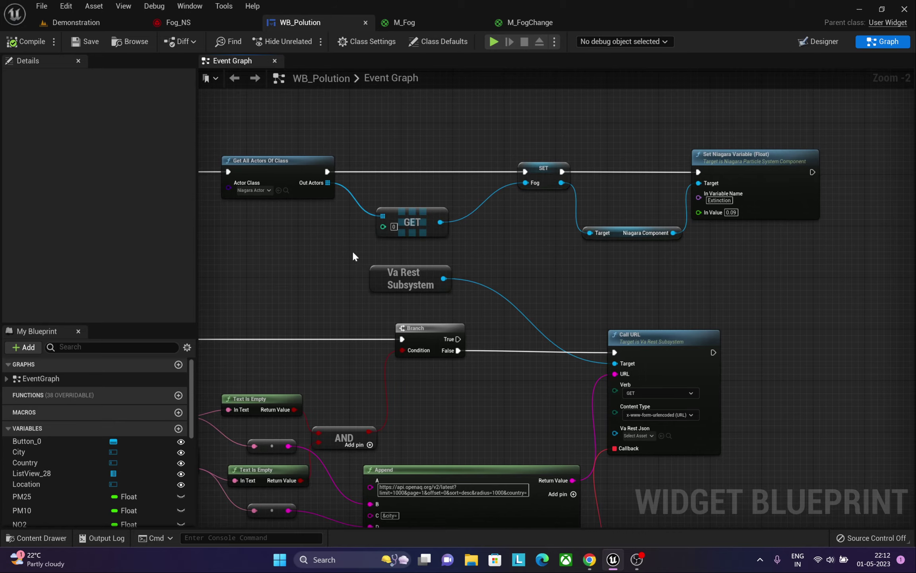
pyautogui.moveTo(561, 248)
pyautogui.mouseDown(button='right')
pyautogui.moveTo(509, 246)
pyautogui.moveTo(786, 126)
pyautogui.moveTo(724, 98)
pyautogui.moveTo(404, 68)
pyautogui.mouseUp(button='right')
pyautogui.moveTo(574, 227); pyautogui.dragTo(506, 196, button='right')
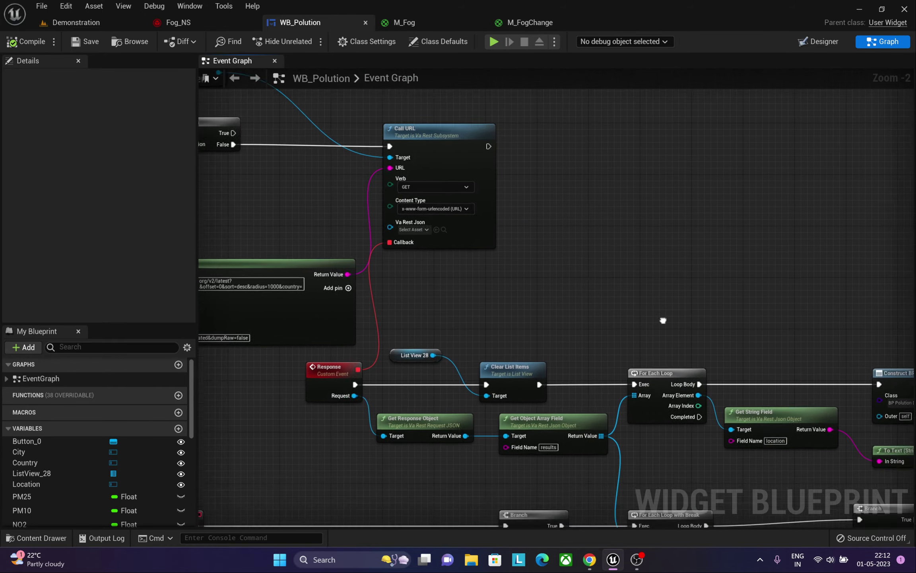
pyautogui.moveTo(660, 319)
pyautogui.mouseDown(button='right')
pyautogui.moveTo(605, 259)
pyautogui.moveTo(367, 210)
pyautogui.mouseUp(button='right')
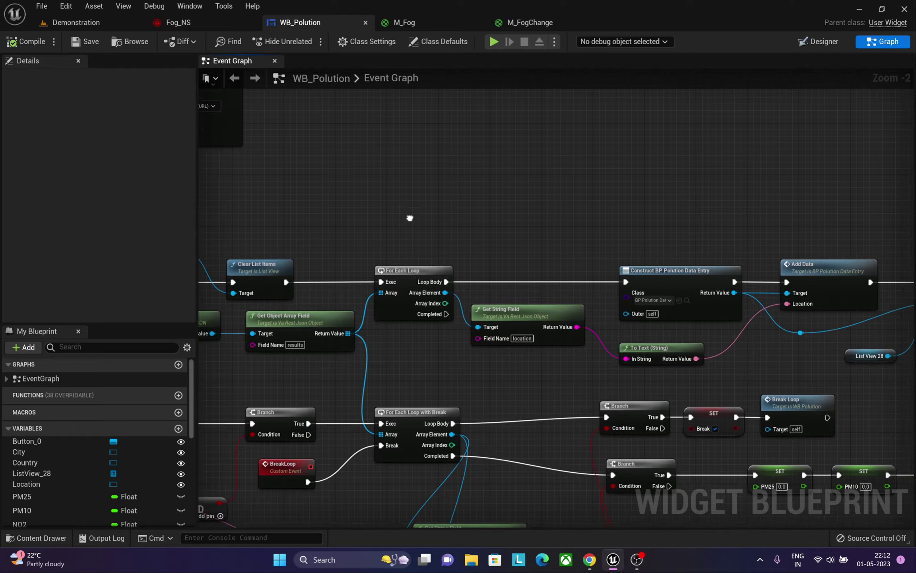
pyautogui.moveTo(559, 220); pyautogui.dragTo(539, 219, button='right')
# - Follow the Add Data, SET, Sequence, pollutant Branch and In Range check nodes
pyautogui.moveTo(693, 186)
pyautogui.mouseDown(button='right')
pyautogui.moveTo(542, 174)
pyautogui.moveTo(656, 161)
pyautogui.moveTo(802, 79)
pyautogui.mouseUp(button='right')
pyautogui.moveTo(410, 250)
pyautogui.mouseDown(button='right')
pyautogui.moveTo(684, 234)
pyautogui.moveTo(519, 272)
pyautogui.mouseUp(button='right')
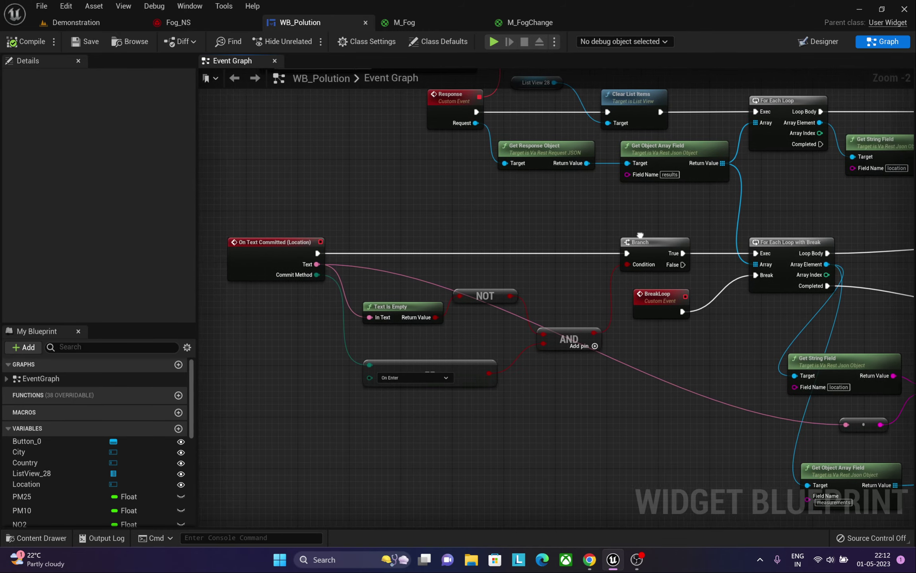
pyautogui.moveTo(894, 337); pyautogui.dragTo(394, 341, button='right')
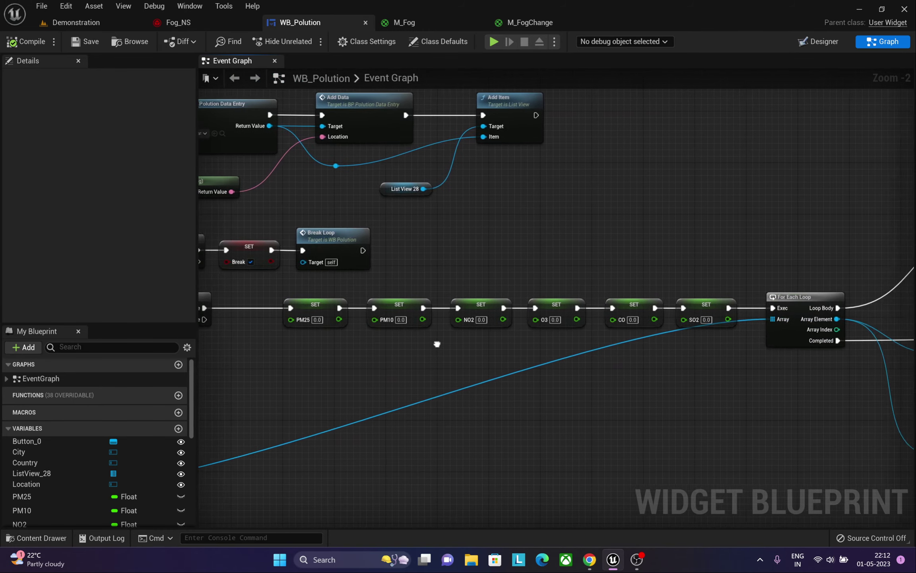
pyautogui.moveTo(407, 428)
pyautogui.mouseDown(button='right')
pyautogui.moveTo(553, 280)
pyautogui.moveTo(772, 231)
pyautogui.moveTo(411, 401)
pyautogui.mouseUp(button='right')
pyautogui.moveTo(636, 375); pyautogui.dragTo(289, 384, button='right')
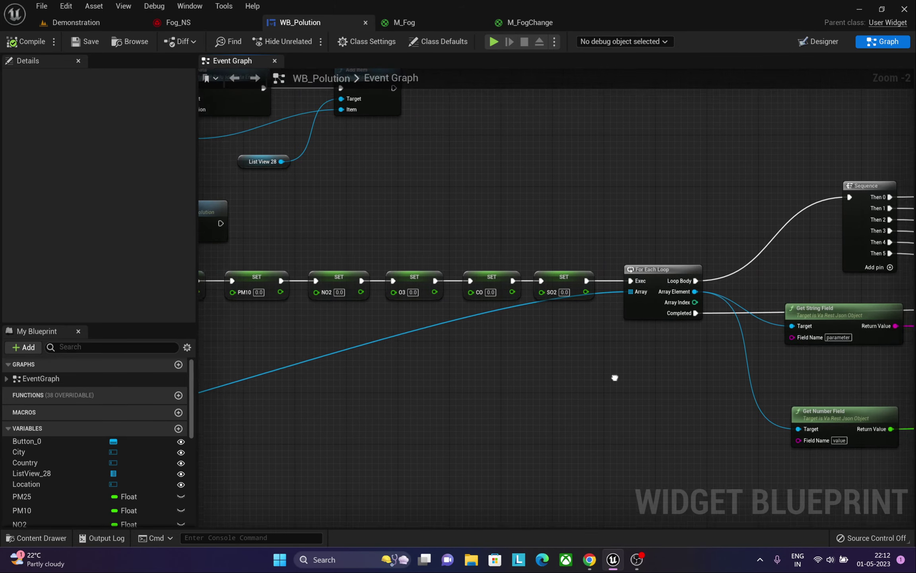
pyautogui.moveTo(651, 379); pyautogui.dragTo(409, 386, button='right')
pyautogui.moveTo(593, 381); pyautogui.dragTo(369, 382, button='right')
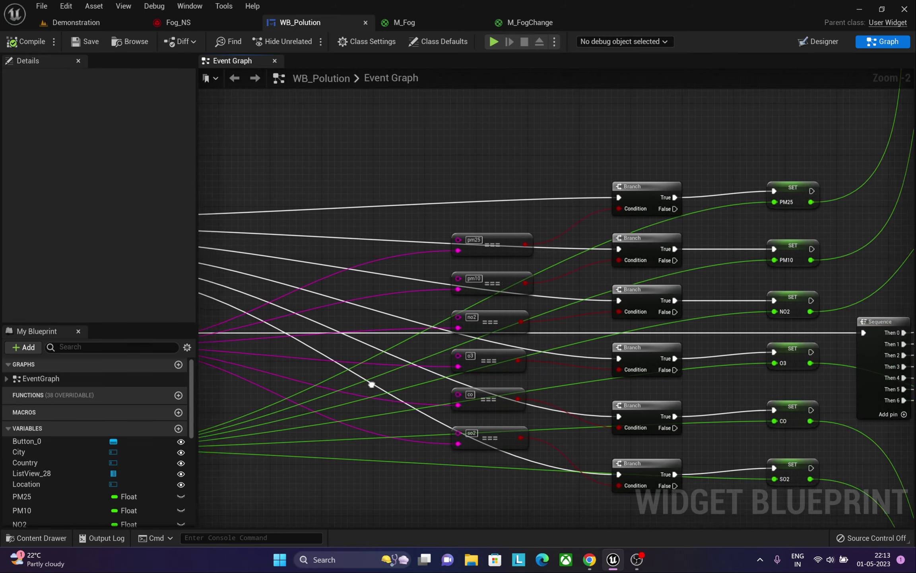
pyautogui.moveTo(645, 373); pyautogui.dragTo(358, 376, button='right')
# - Review the PM25 range nodes from 61–90 through the final 250–1000 range
pyautogui.scroll(-2, 552, 377)
pyautogui.scroll(-2, 553, 377)
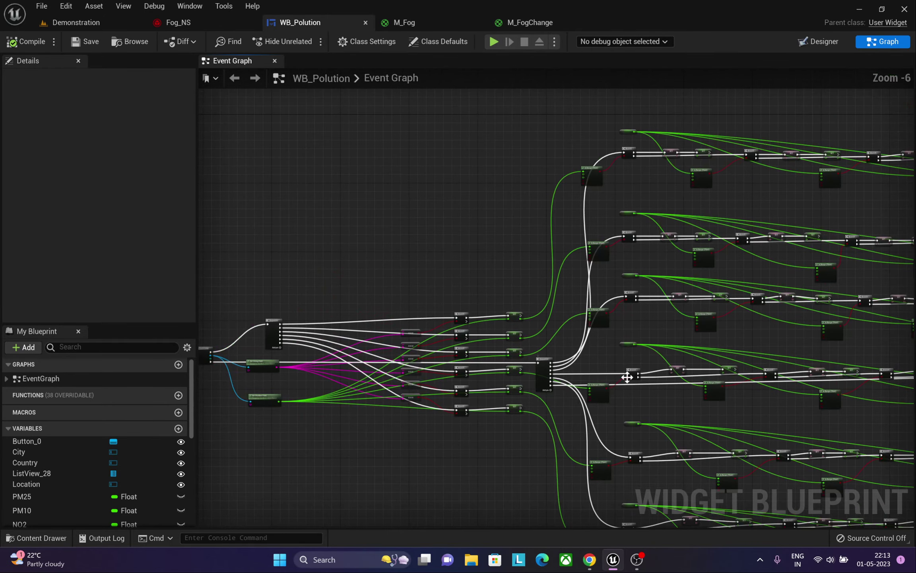
pyautogui.moveTo(627, 374)
pyautogui.mouseDown(button='right')
pyautogui.moveTo(439, 337)
pyautogui.moveTo(382, 414)
pyautogui.mouseUp(button='right')
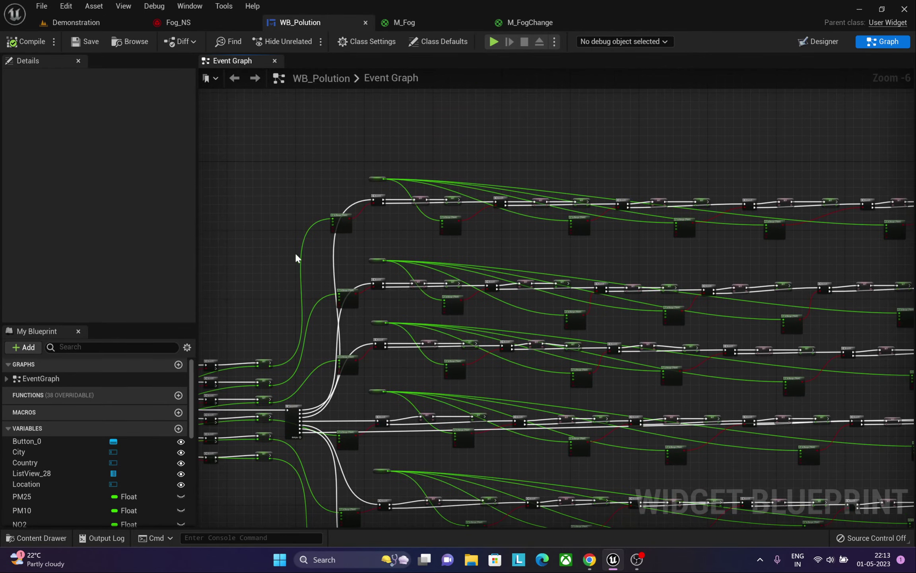
pyautogui.scroll(1, 367, 190)
pyautogui.scroll(3, 366, 190)
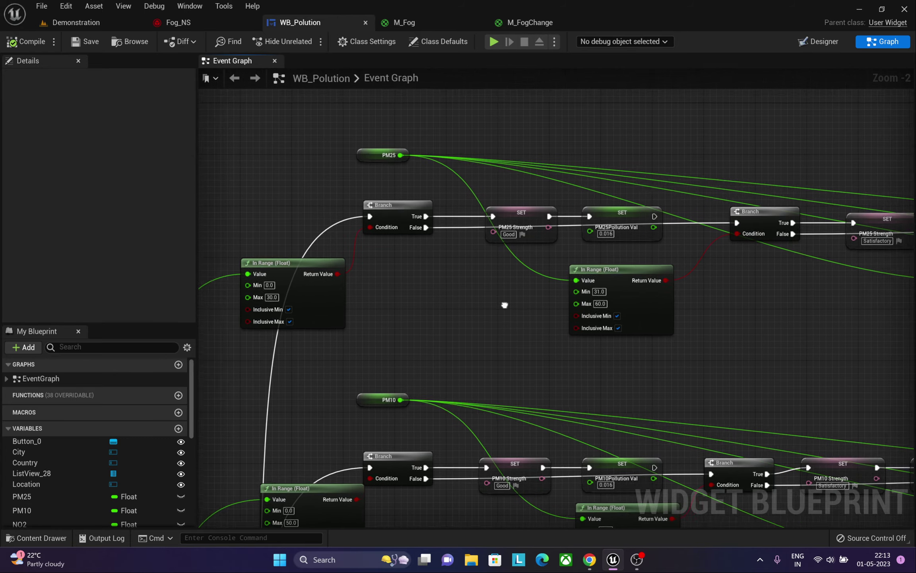
pyautogui.moveTo(801, 304); pyautogui.dragTo(296, 323, button='right')
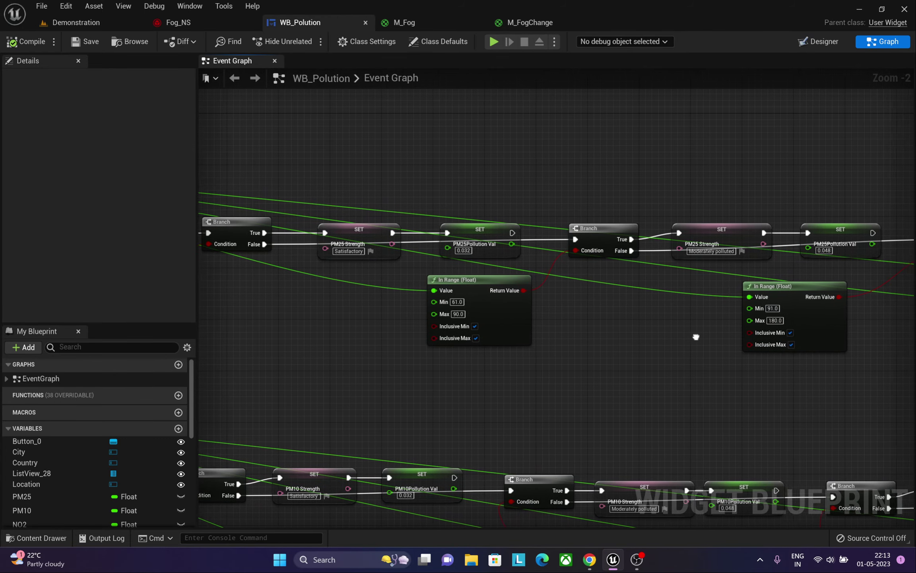
pyautogui.moveTo(667, 339); pyautogui.dragTo(363, 341, button='right')
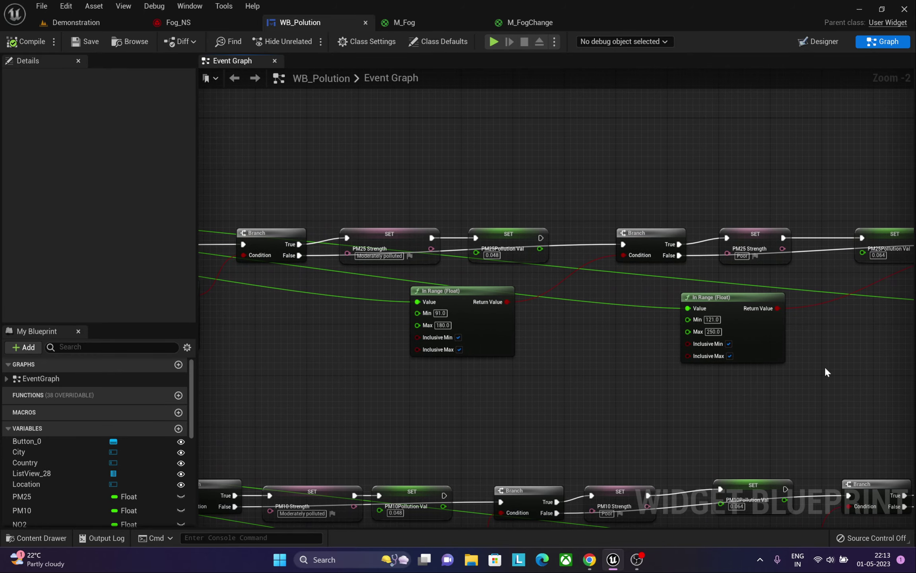
pyautogui.moveTo(826, 372); pyautogui.dragTo(169, 369, button='right')
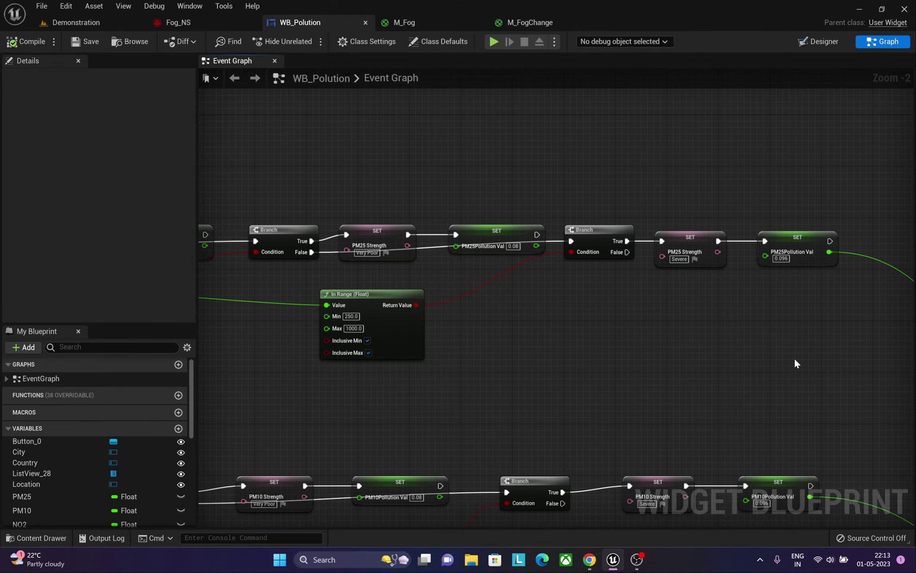
# - Pan along the pollutant node rows to the Make Array and Print String nodes
pyautogui.moveTo(795, 363); pyautogui.dragTo(509, 298, button='right')
pyautogui.scroll(-2, 737, 228)
pyautogui.scroll(-1, 581, 260)
pyautogui.scroll(-2, 581, 259)
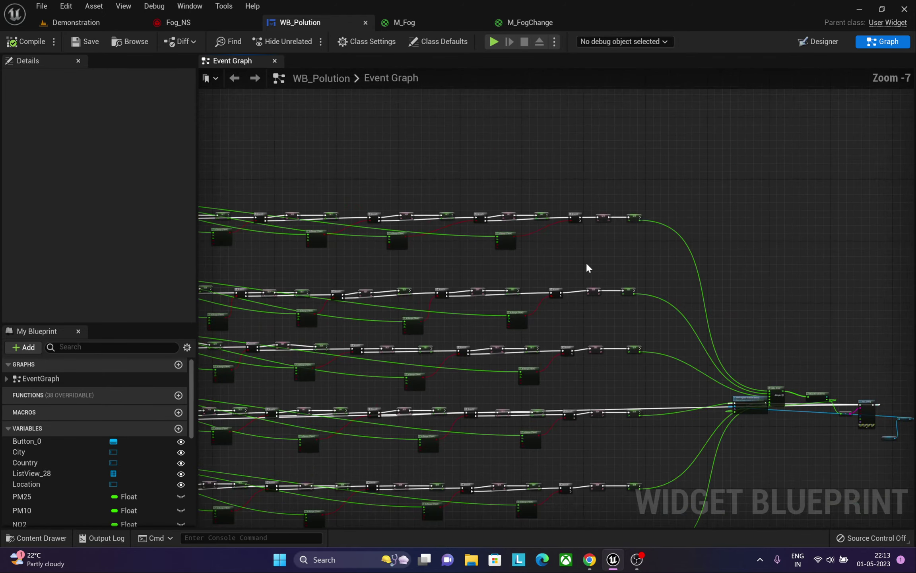
pyautogui.moveTo(349, 360)
pyautogui.mouseDown(button='right')
pyautogui.moveTo(544, 268)
pyautogui.moveTo(548, 231)
pyautogui.mouseUp(button='right')
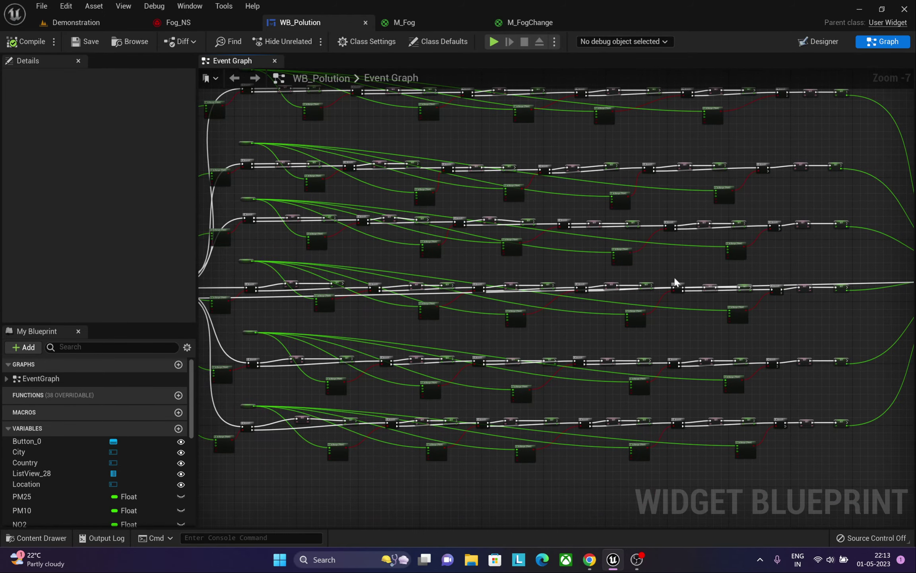
pyautogui.moveTo(797, 303); pyautogui.dragTo(399, 317, button='right')
pyautogui.scroll(1, 399, 317)
pyautogui.scroll(1, 620, 315)
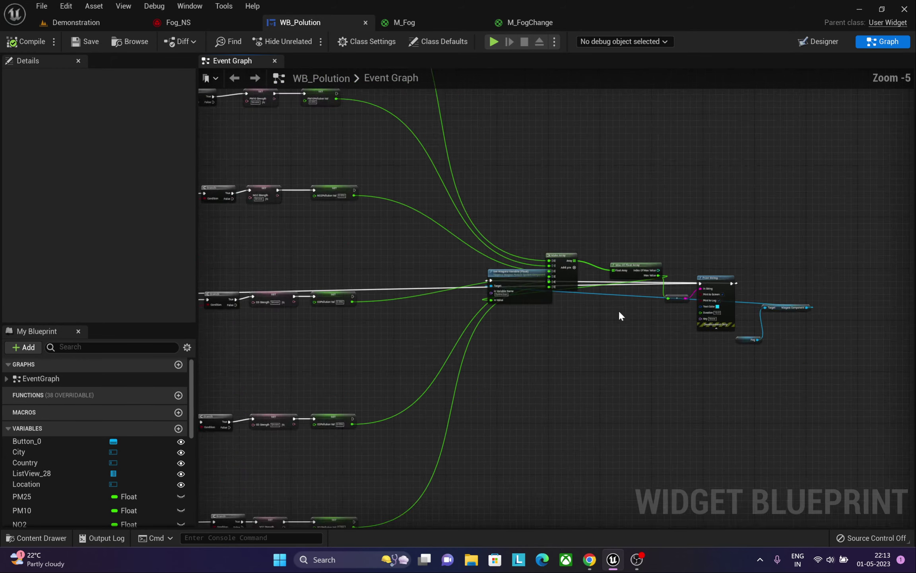
pyautogui.scroll(3, 619, 315)
pyautogui.moveTo(553, 311); pyautogui.dragTo(476, 316, button='right')
# - Shift the Make Array, Print String and Fog node group about 130 px right, then open M_Fog
pyautogui.moveTo(446, 164); pyautogui.dragTo(837, 413)
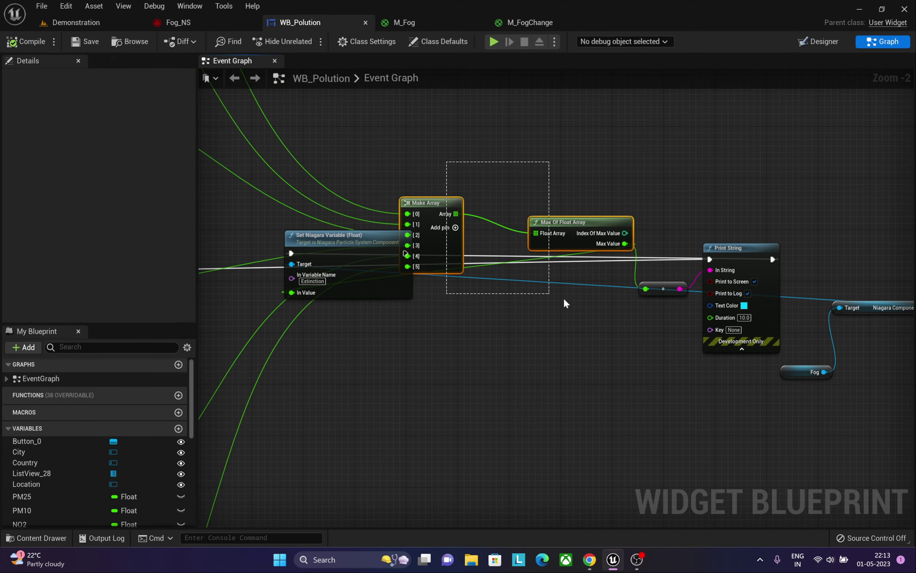
pyautogui.moveTo(428, 203); pyautogui.dragTo(481, 209)
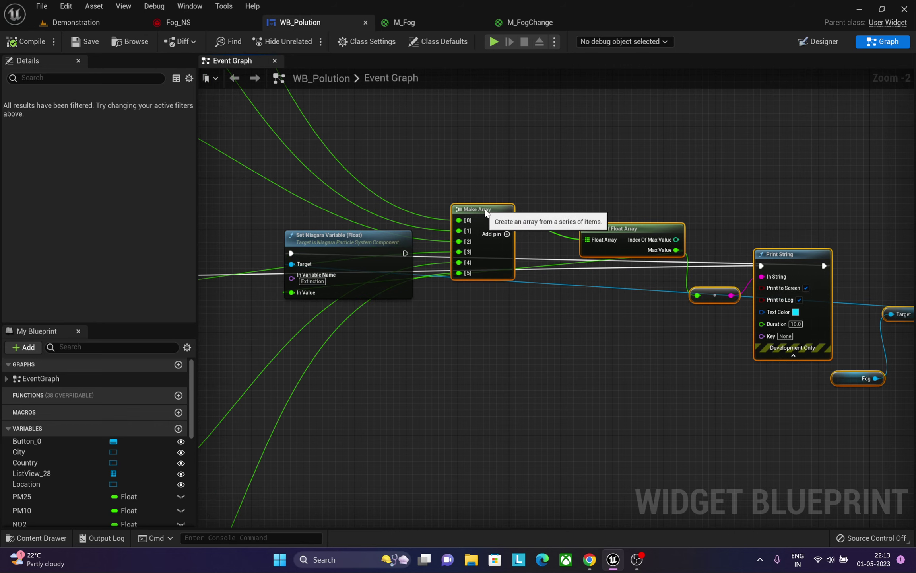
pyautogui.moveTo(675, 401); pyautogui.dragTo(596, 388, button='right')
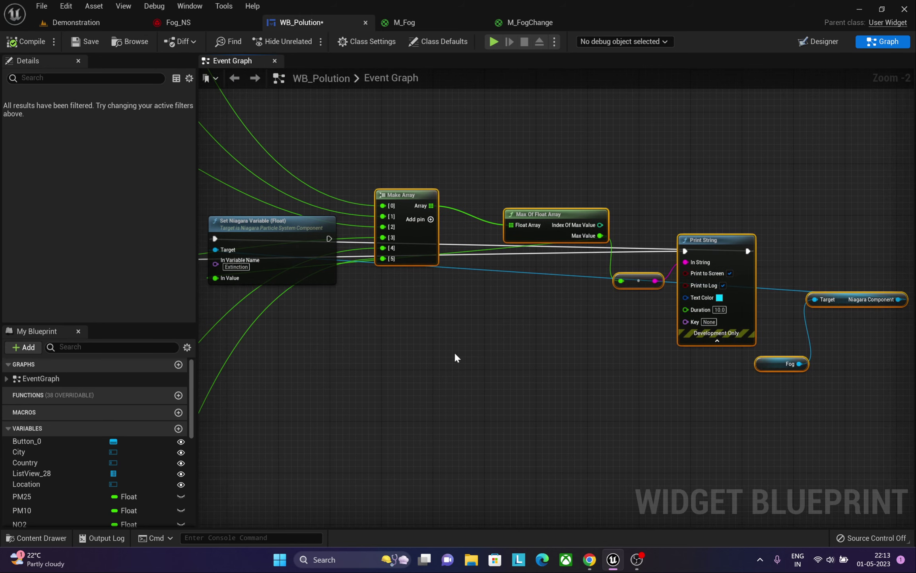
pyautogui.click(455, 352)
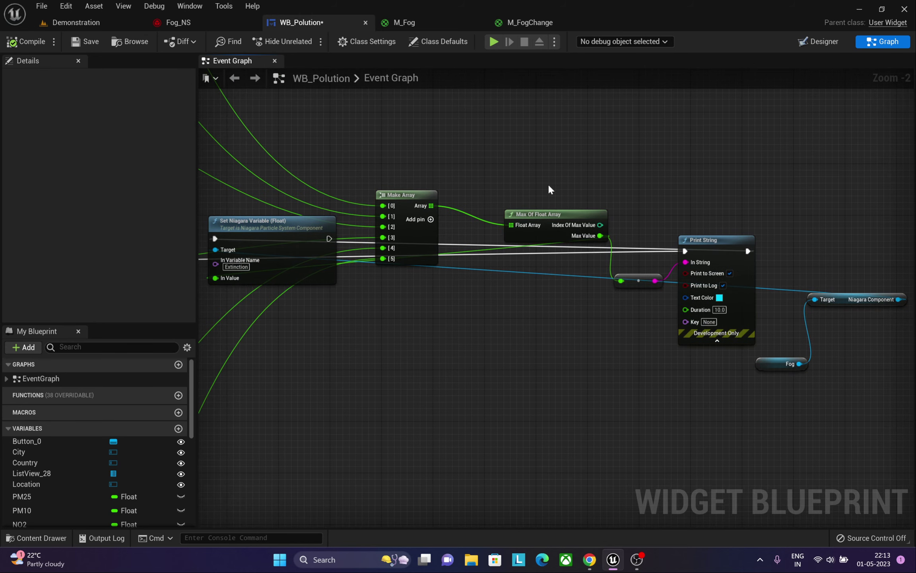
pyautogui.click(404, 22)
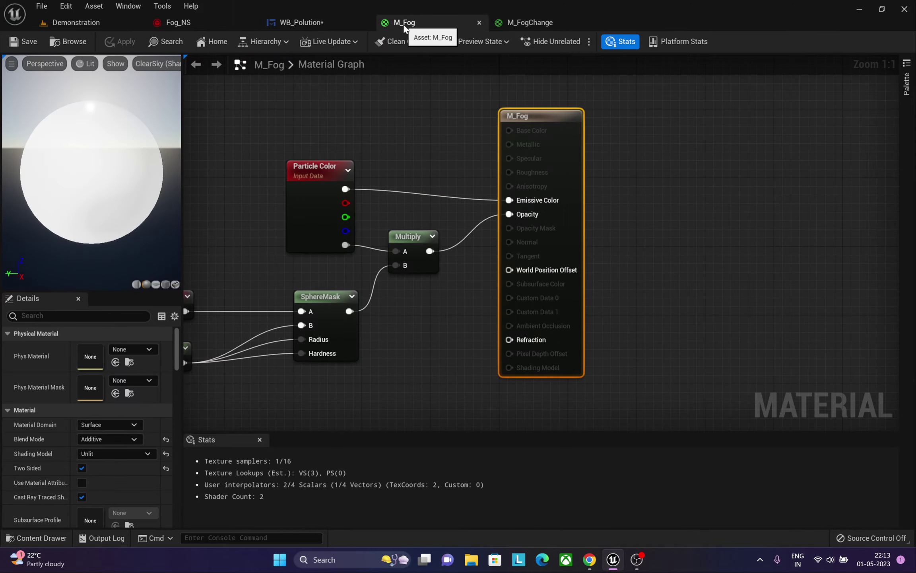
# - View the M_FogChange material, then return to the Demonstration level facing the factory building
pyautogui.click(552, 24)
pyautogui.click(78, 29)
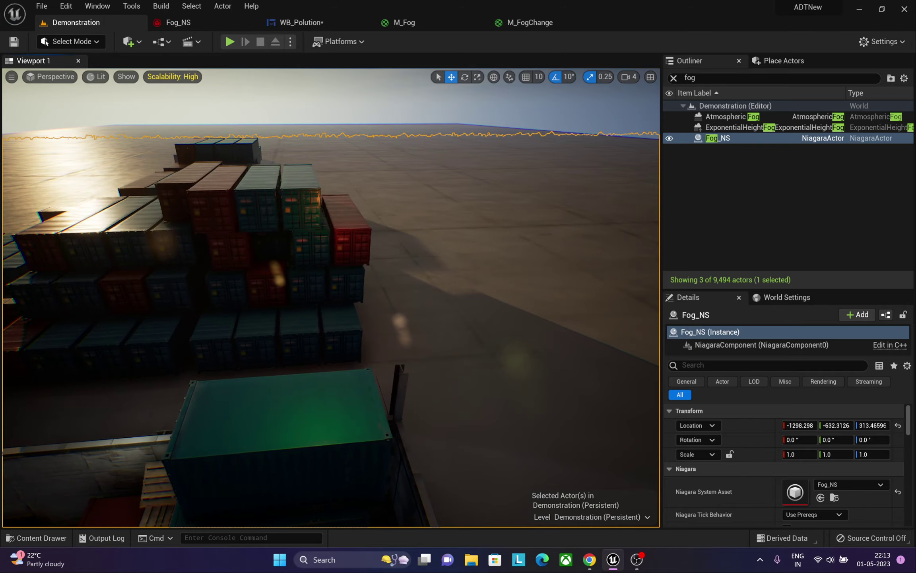
pyautogui.moveTo(441, 273)
pyautogui.mouseDown(button='right')
pyautogui.moveTo(497, 272)
pyautogui.moveTo(397, 287)
pyautogui.moveTo(382, 263)
pyautogui.moveTo(338, 279)
pyautogui.mouseUp(button='right')
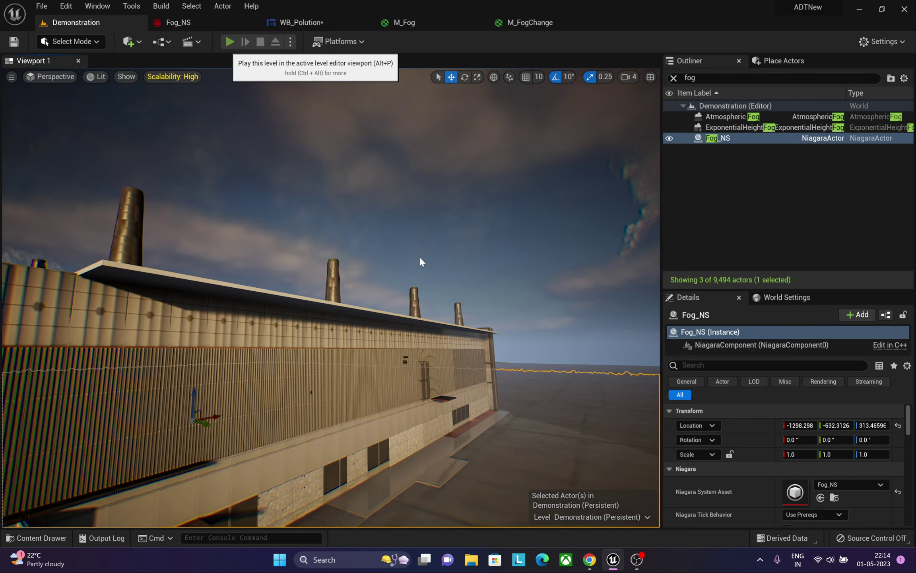
# - Start Play In Editor with Alt+P and fetch the Delhi monitoring stations
pyautogui.hotkey('alt', 'p')
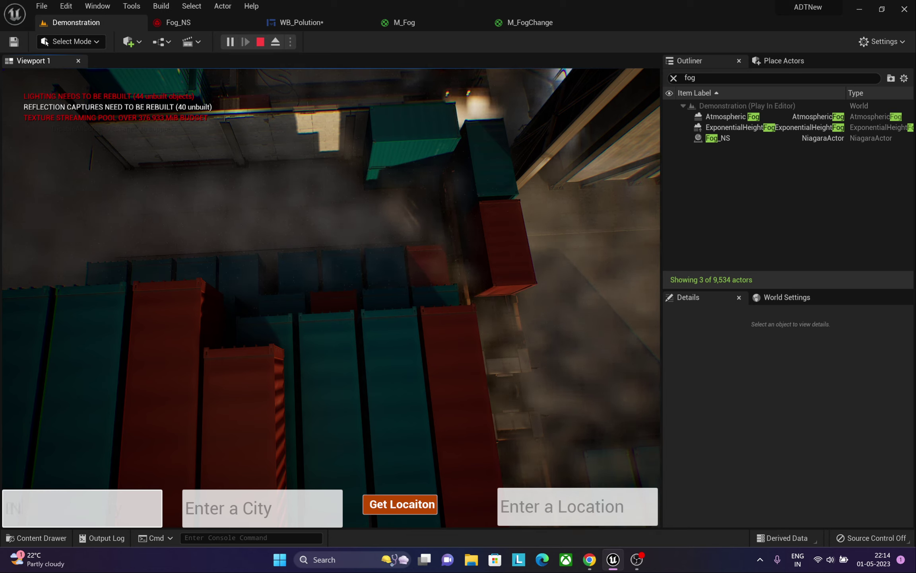
pyautogui.click(262, 508)
pyautogui.write('Delhi')
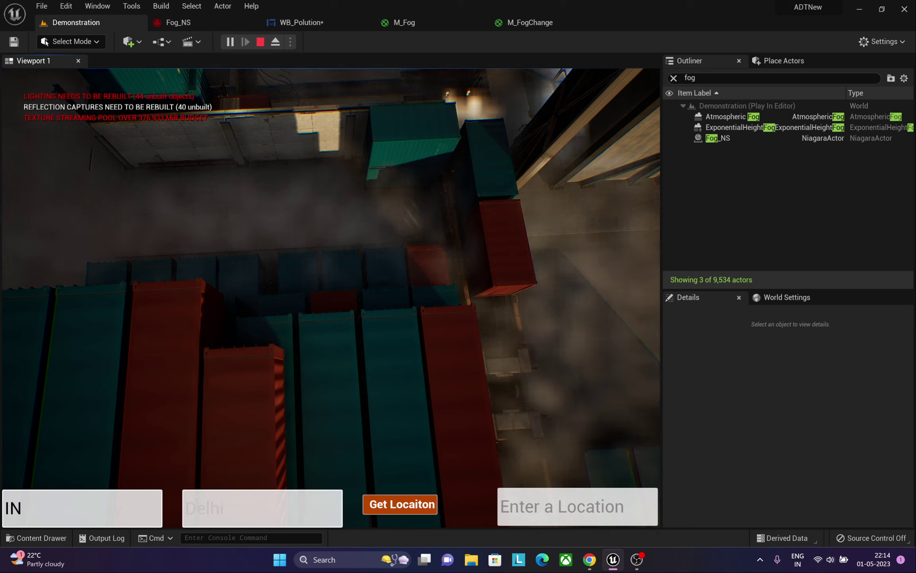
pyautogui.click(402, 507)
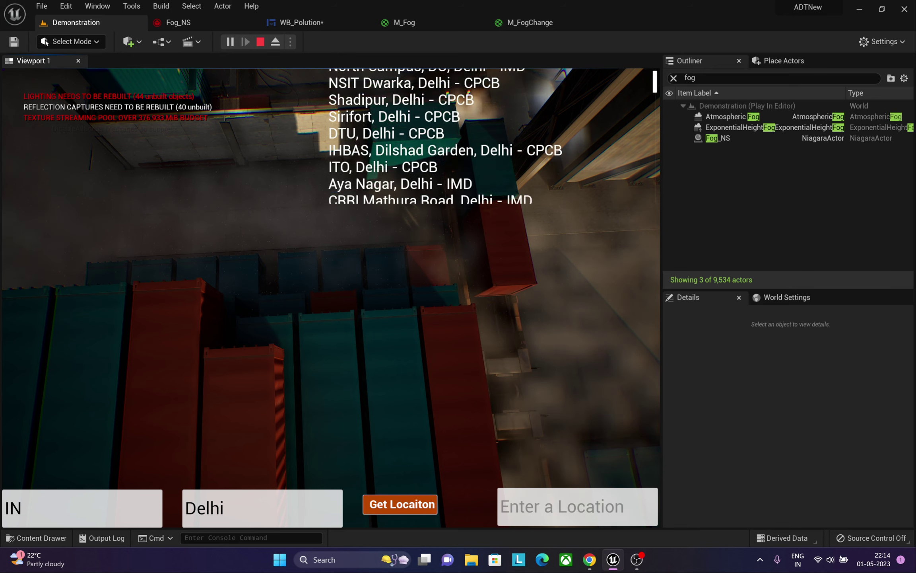
# - Try the Nehru Nagar and Alipur, Delhi - DPCC stations from the list
pyautogui.scroll(-3, 450, 136)
pyautogui.scroll(-5, 450, 135)
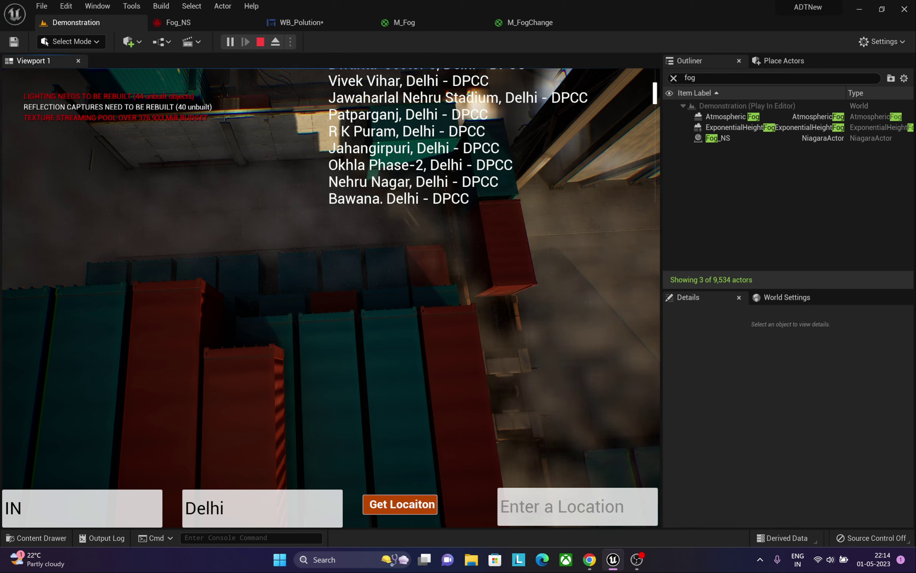
pyautogui.moveTo(329, 181); pyautogui.dragTo(499, 181)
pyautogui.click(537, 511)
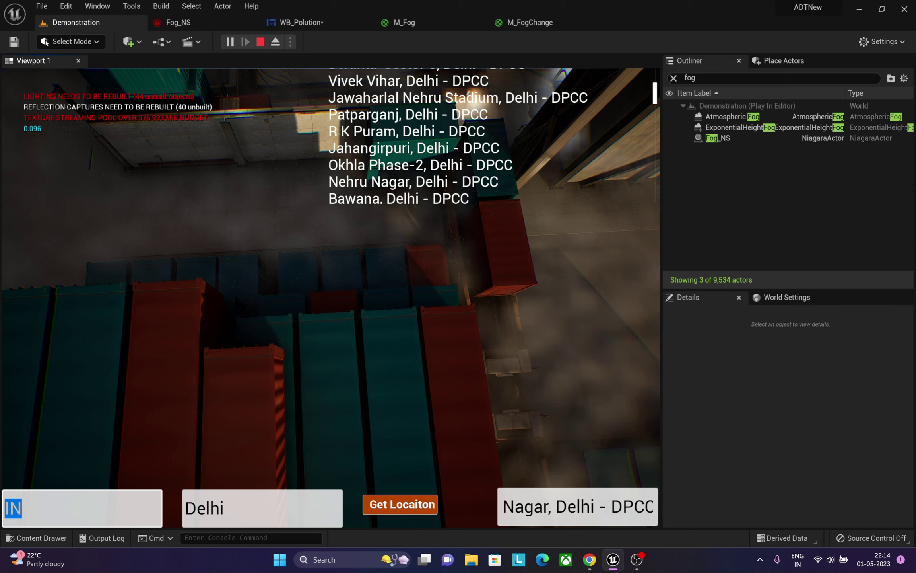
pyautogui.scroll(-5, 433, 135)
pyautogui.scroll(-2, 433, 135)
pyautogui.click(391, 176)
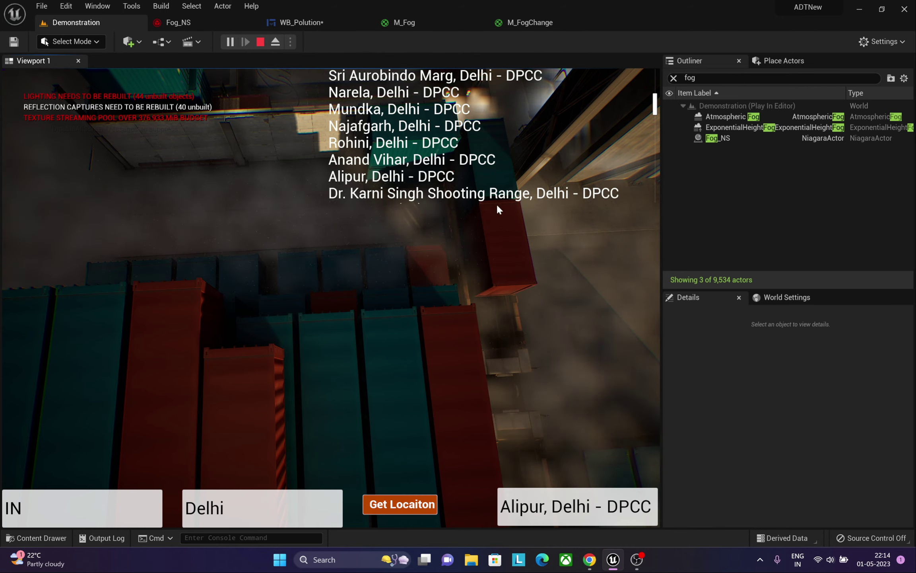
# - Set the location to Lodhi Road. Delhi - IITM and request its pollution data
pyautogui.scroll(-1, 497, 199)
pyautogui.scroll(-3, 473, 135)
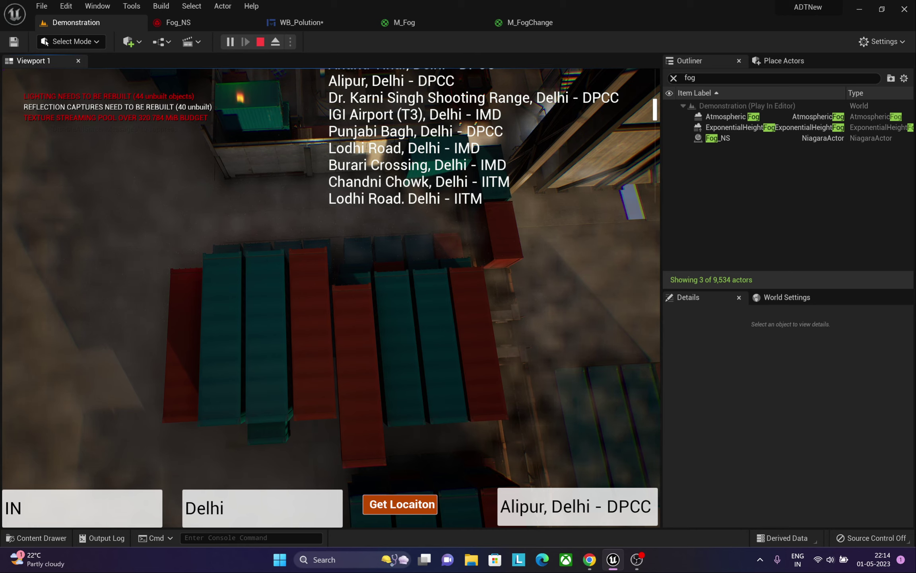
pyautogui.moveTo(329, 198); pyautogui.dragTo(482, 198)
pyautogui.hotkey('ctrl', 'c')
pyautogui.click(565, 504)
pyautogui.hotkey('ctrl', 'v')
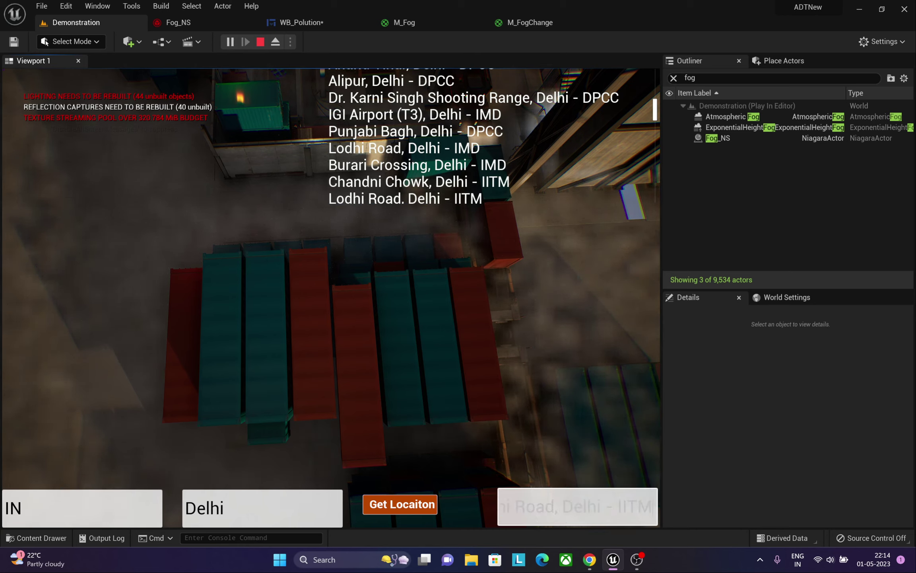
pyautogui.click(422, 511)
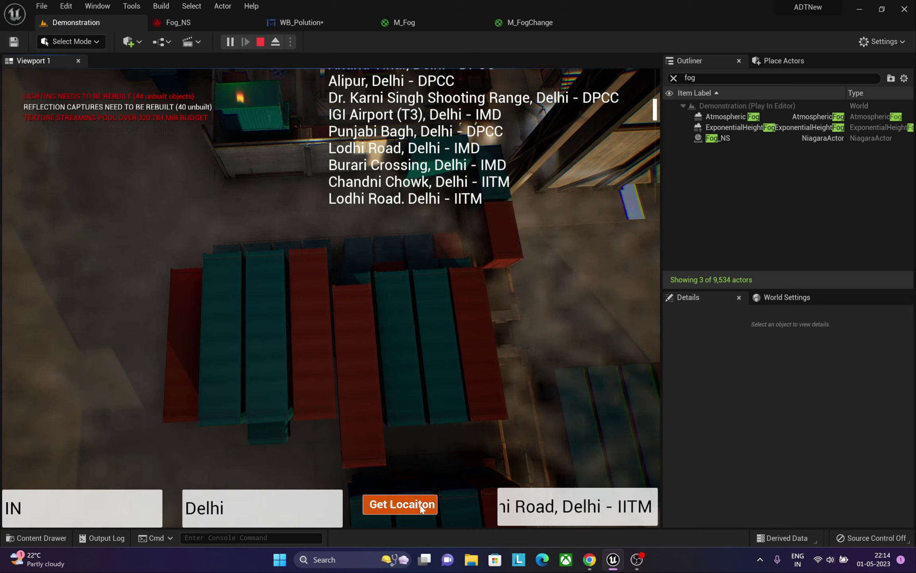
# - Replace country IN with US and city Delhi with Miami in the pollution widget
pyautogui.click(24, 508)
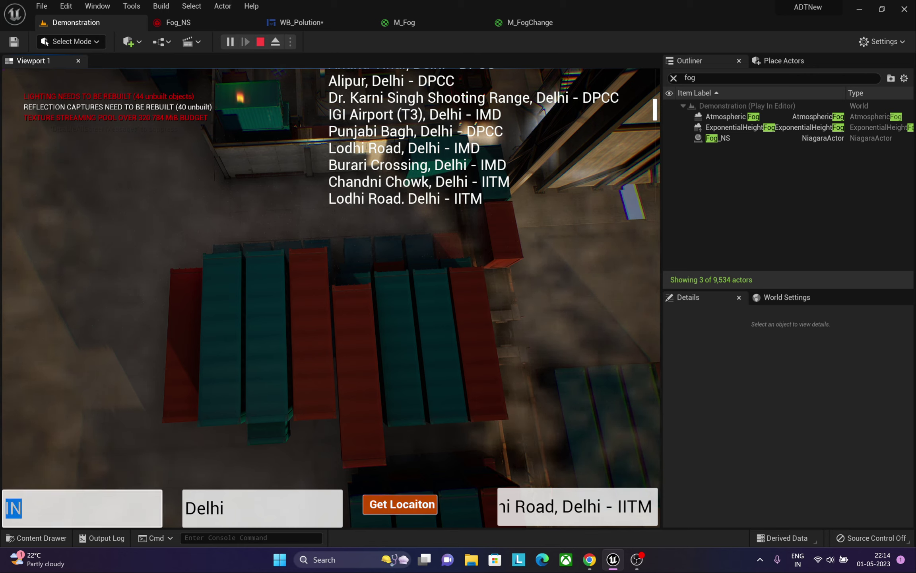
pyautogui.press('Tab')
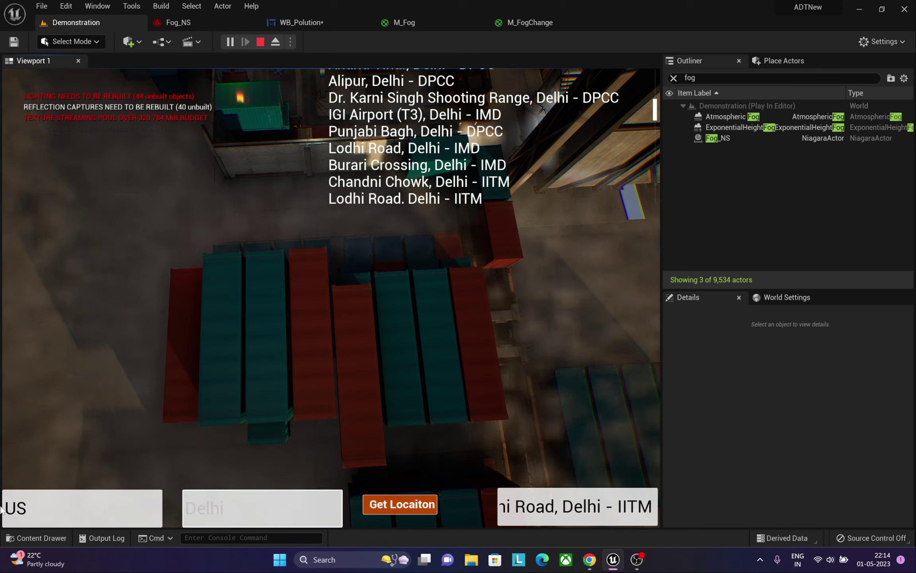
pyautogui.hotkey('ctrl', 'a')
pyautogui.write('Mia')
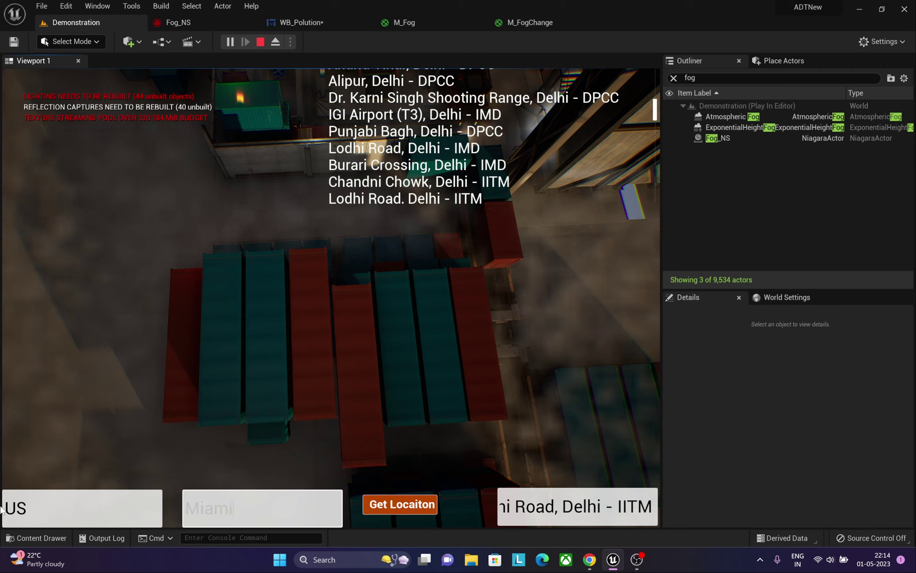
# - Fetch Miami's monitoring locations, clear the old Delhi station and request Miami's pollution data
pyautogui.click(400, 504)
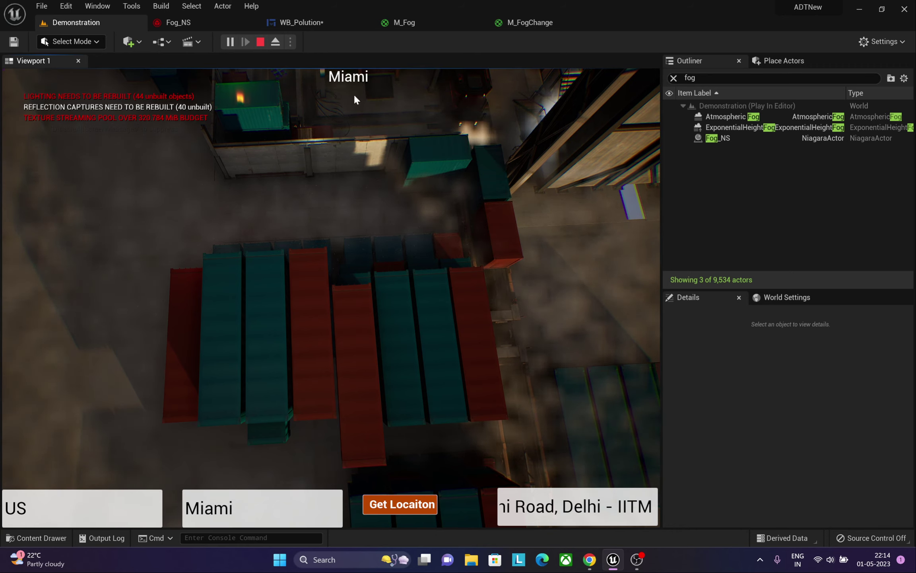
pyautogui.click(505, 513)
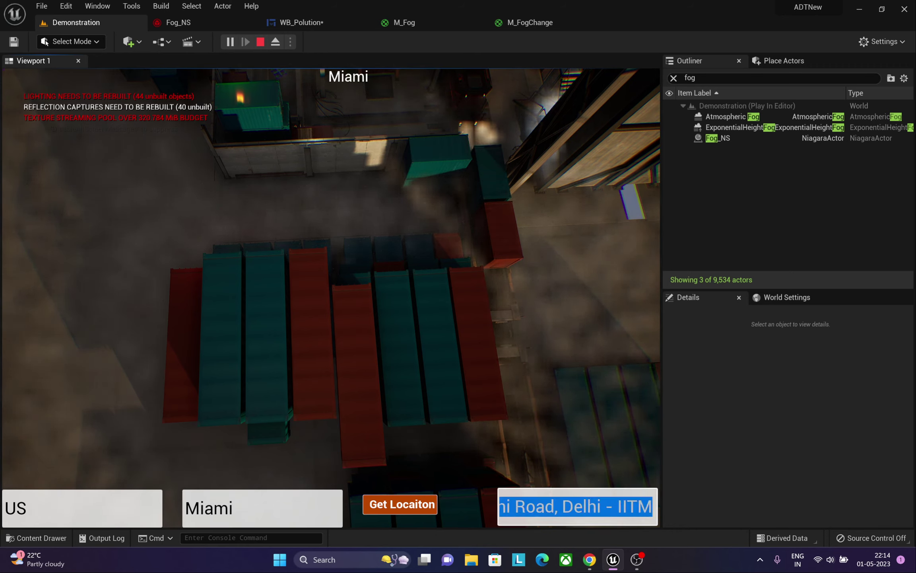
pyautogui.press('BackSpace')
pyautogui.click(435, 509)
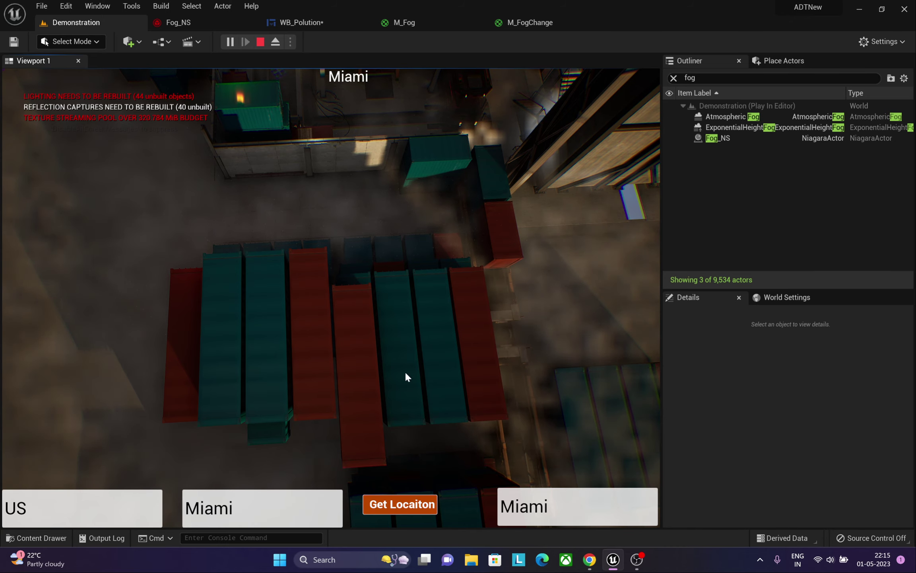
# - Stop play, close the Message Log, replay with Alt+P, then stop and close the log again
pyautogui.click(260, 41)
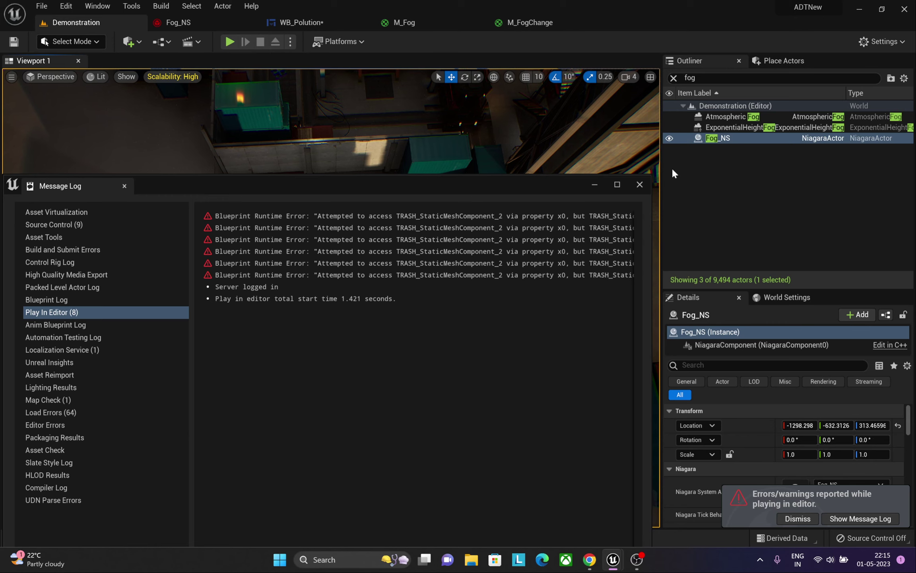
pyautogui.click(639, 185)
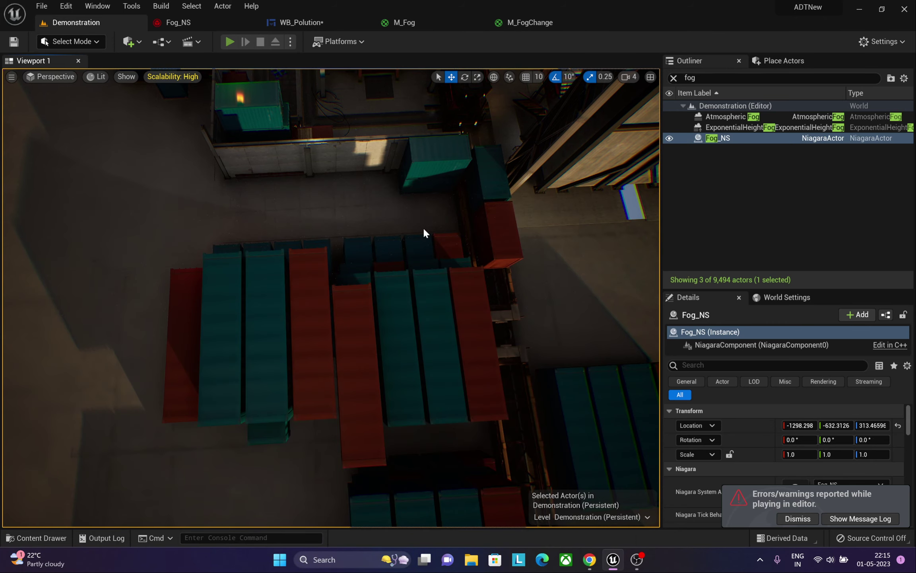
pyautogui.hotkey('alt', 'p')
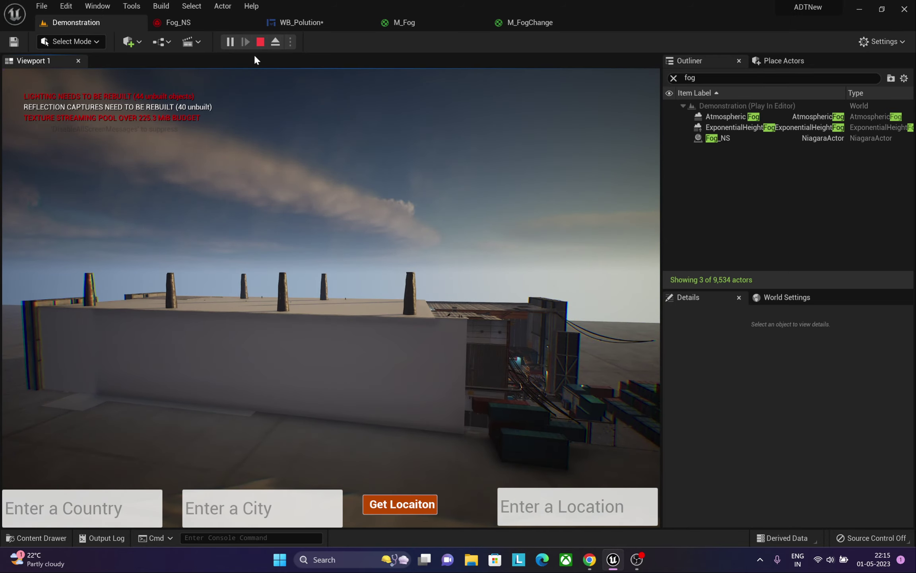
pyautogui.click(260, 42)
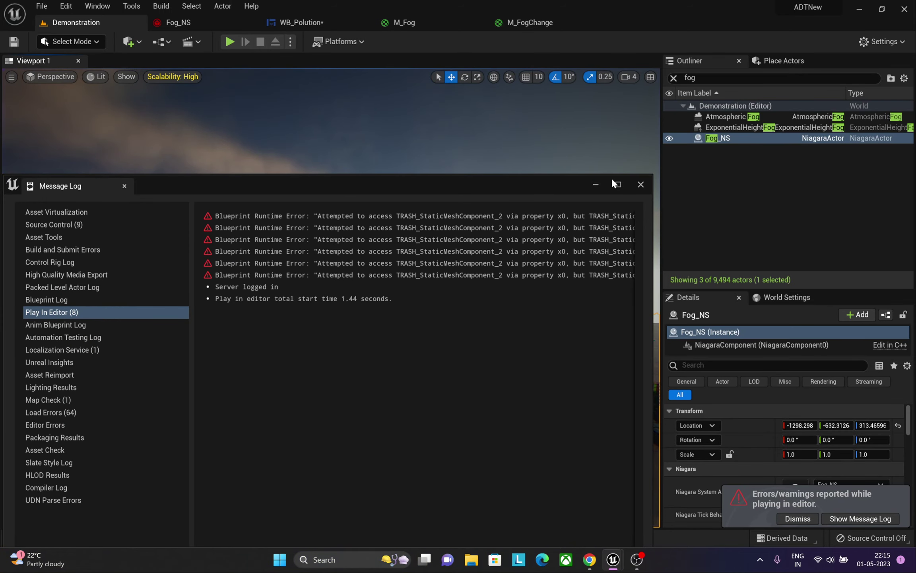
pyautogui.click(640, 185)
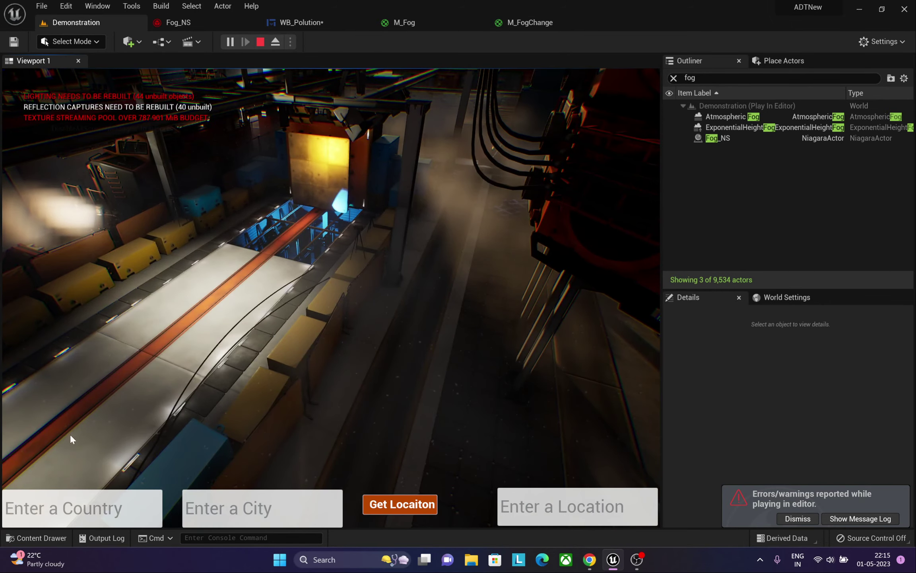
# - Enter country US and city Miami in the fresh widget
pyautogui.click(79, 508)
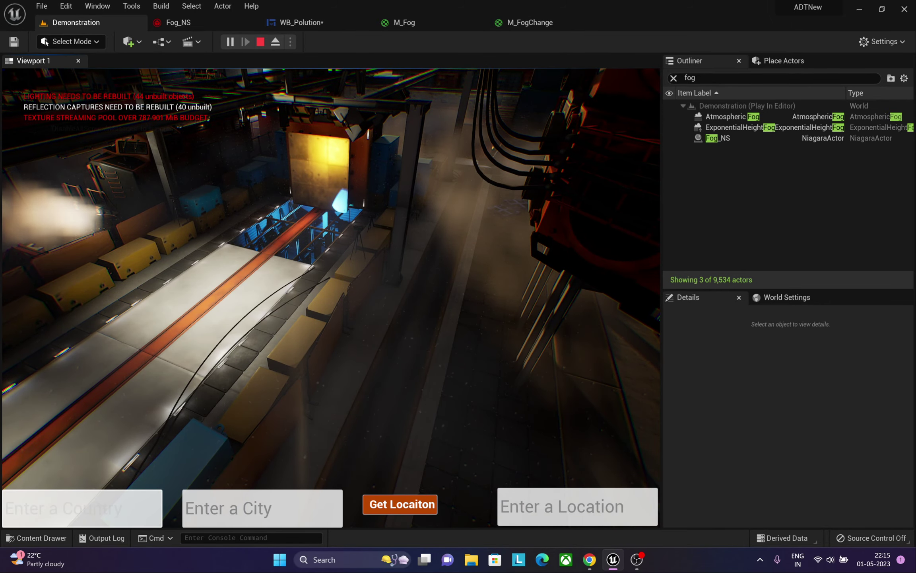
pyautogui.write('US')
pyautogui.press('Tab')
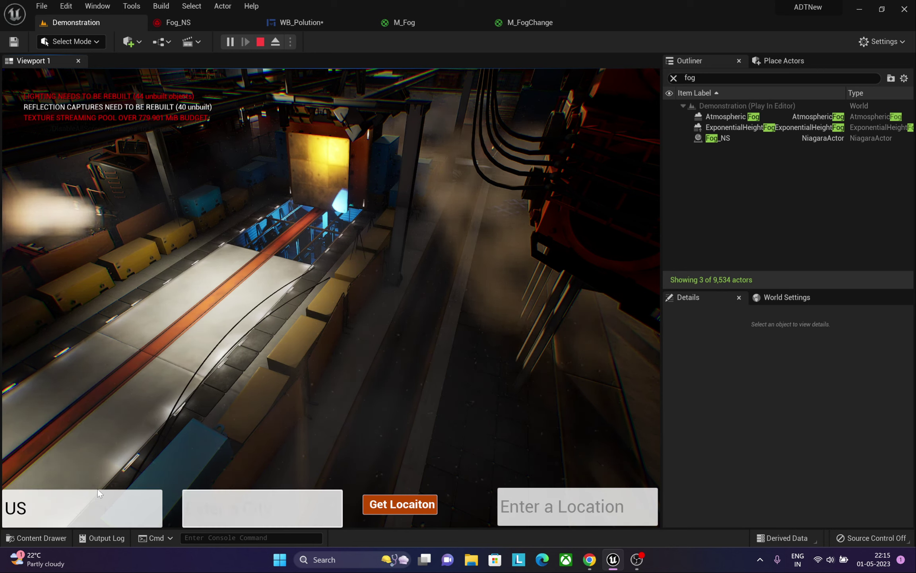
pyautogui.write('Miami')
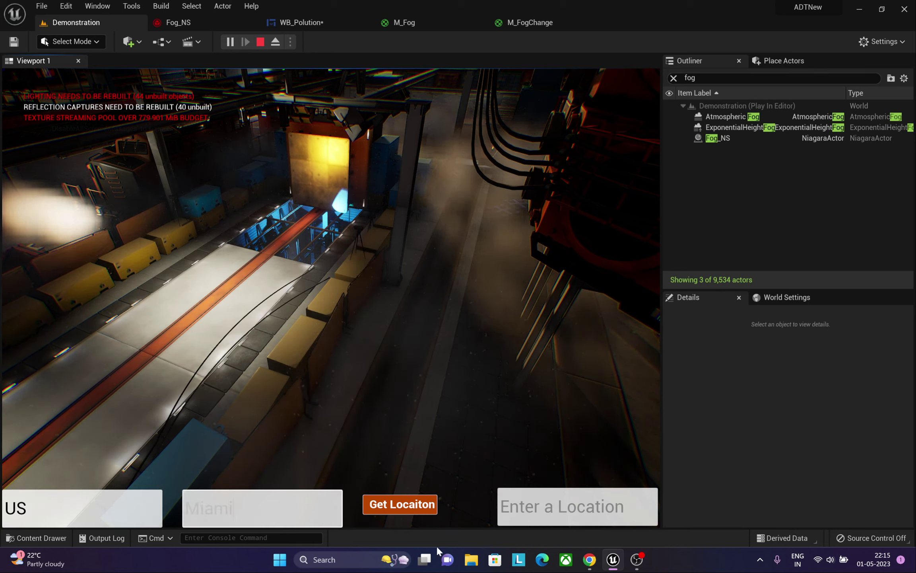
# - Fetch Miami's stations, apply the Miami station, and move the camera forward to view the fog
pyautogui.click(417, 504)
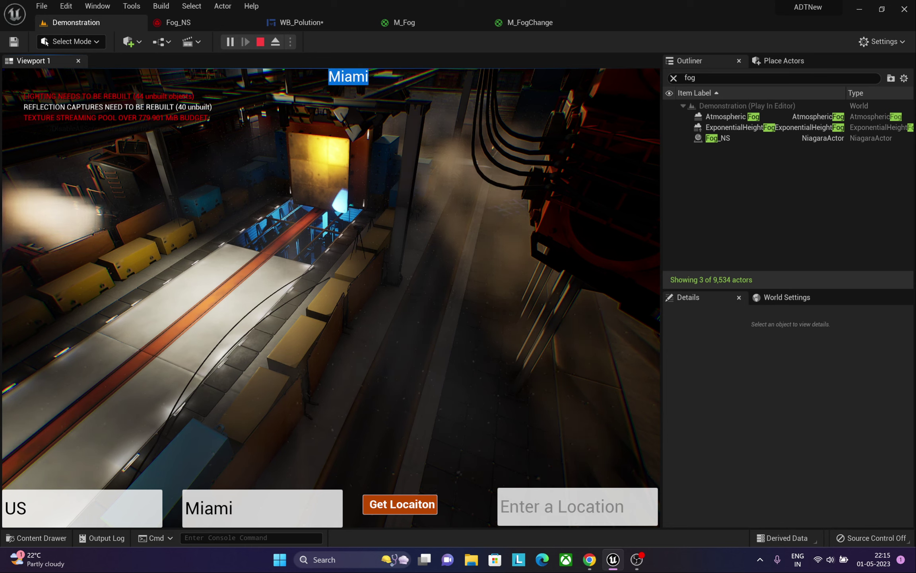
pyautogui.click(532, 524)
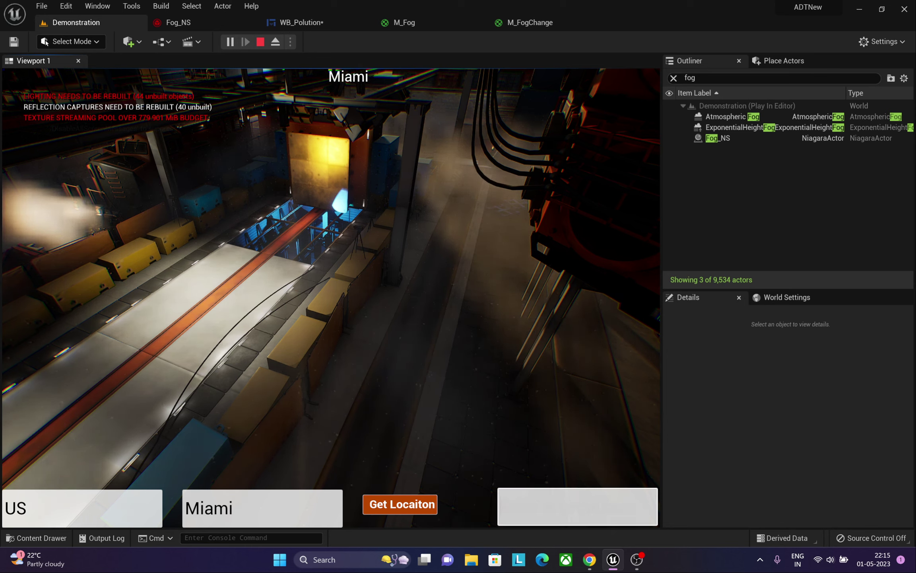
pyautogui.click(400, 507)
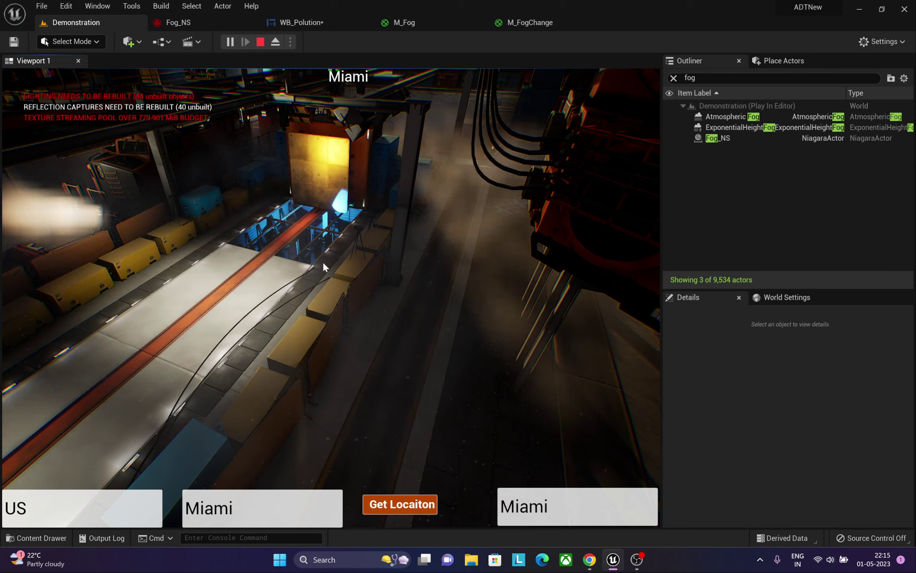
pyautogui.click(548, 507)
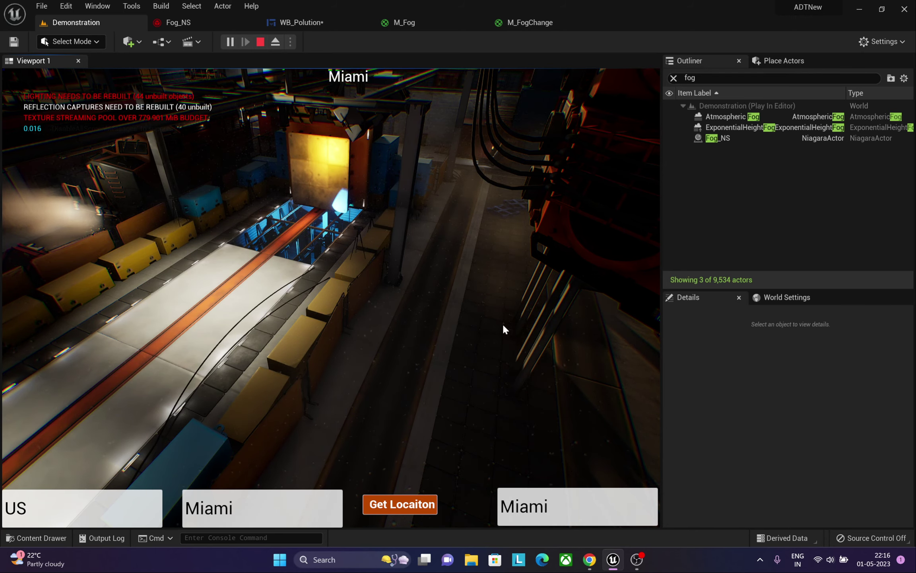
pyautogui.moveTo(502, 323)
pyautogui.mouseDown()
pyautogui.moveTo(440, 243)
pyautogui.moveTo(432, 276)
pyautogui.mouseUp()
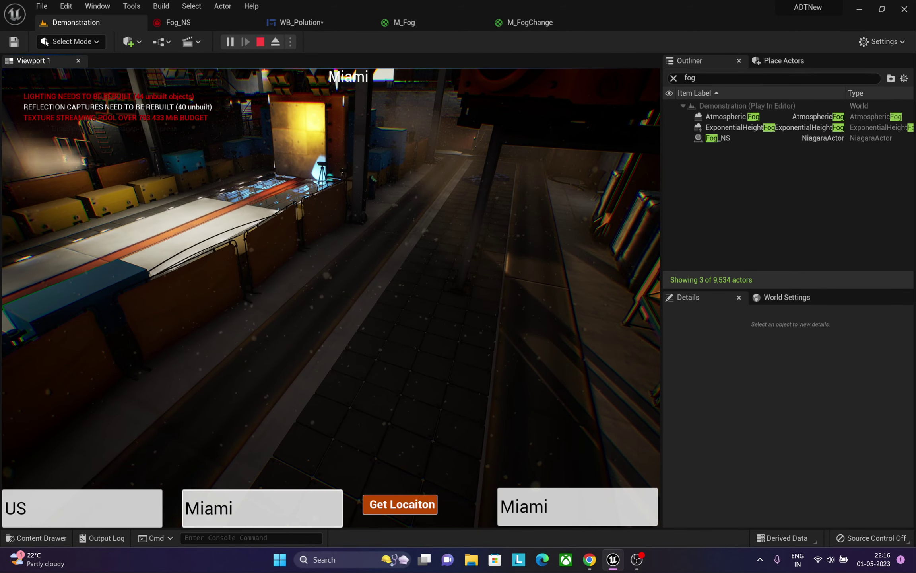
# - Replace country US with IN and city Miami with Delhi
pyautogui.click(262, 508)
pyautogui.click(82, 508)
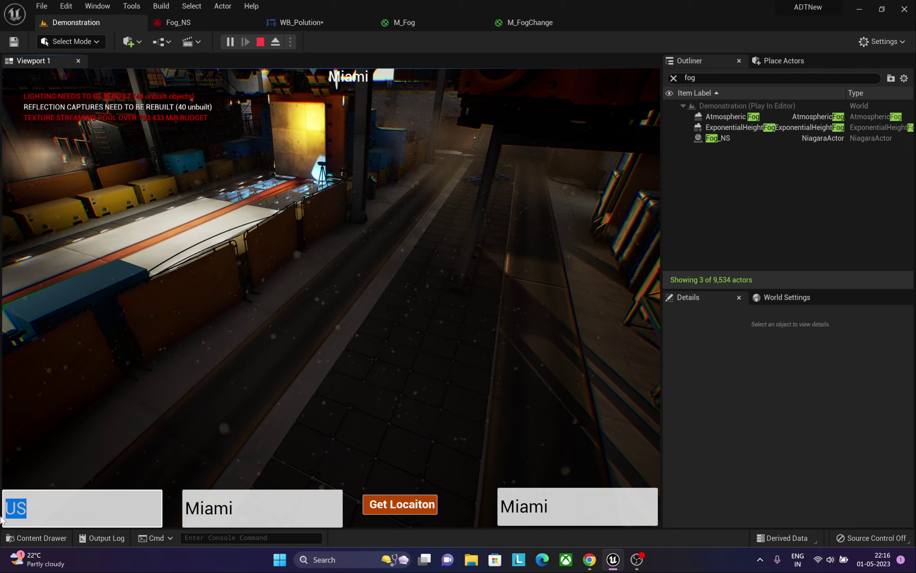
pyautogui.write('IN')
pyautogui.press('Tab')
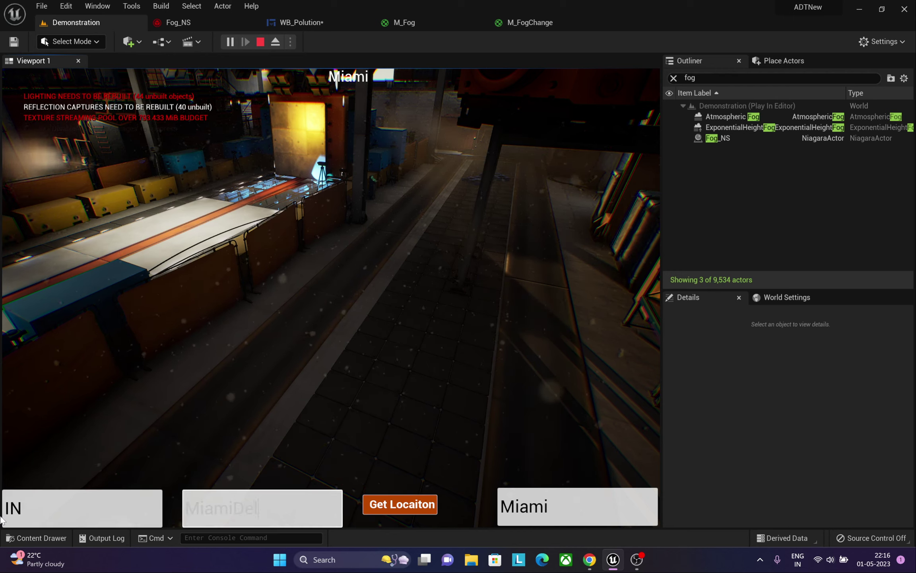
pyautogui.press('Tab')
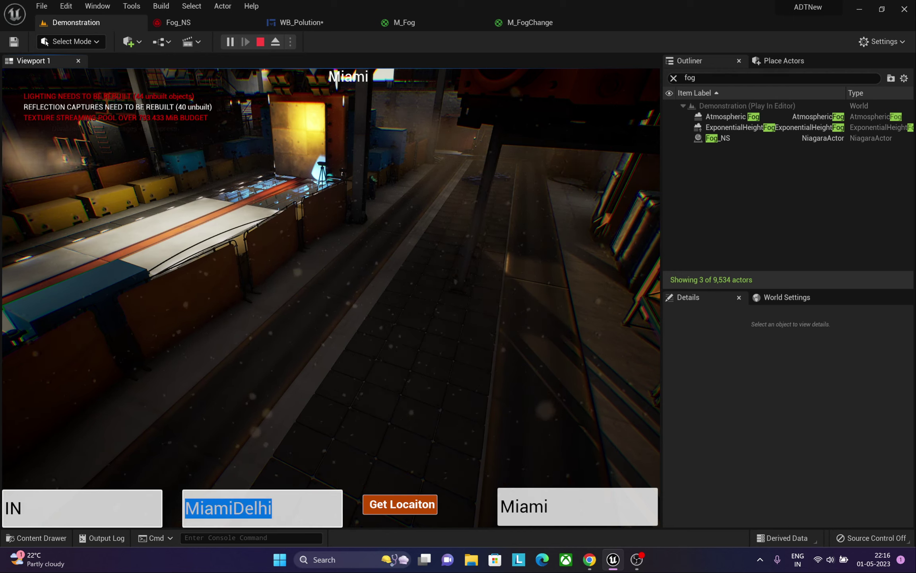
pyautogui.write('Del')
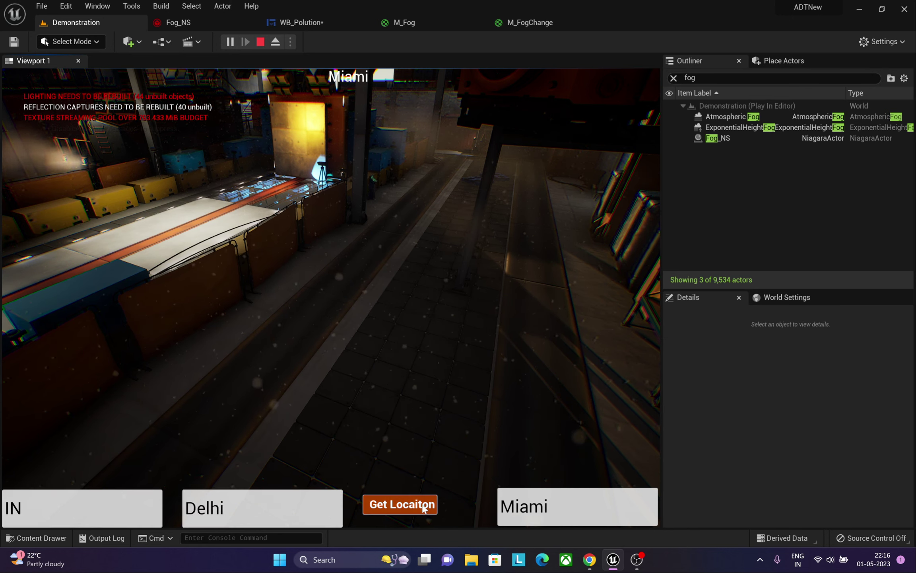
# - Fetch Delhi's stations, apply Sirifort, Delhi - CPCB, and turn the camera toward the benches
pyautogui.click(423, 503)
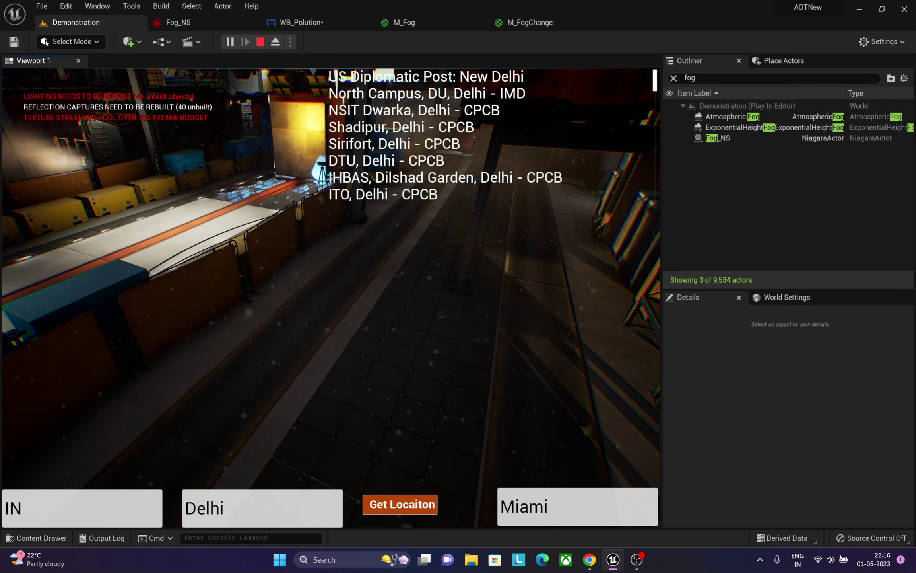
pyautogui.moveTo(328, 143); pyautogui.dragTo(442, 143)
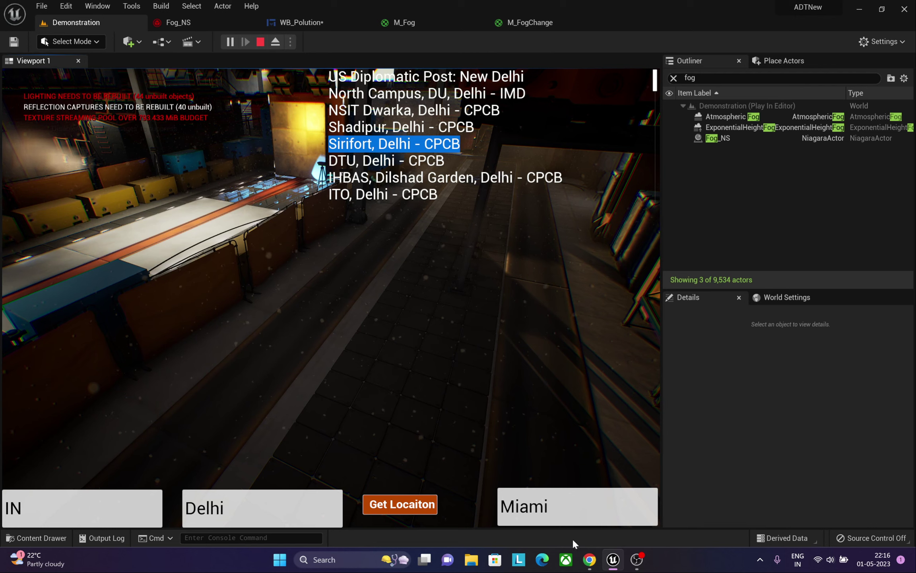
pyautogui.click(573, 517)
pyautogui.press('BackSpace')
pyautogui.press('Return')
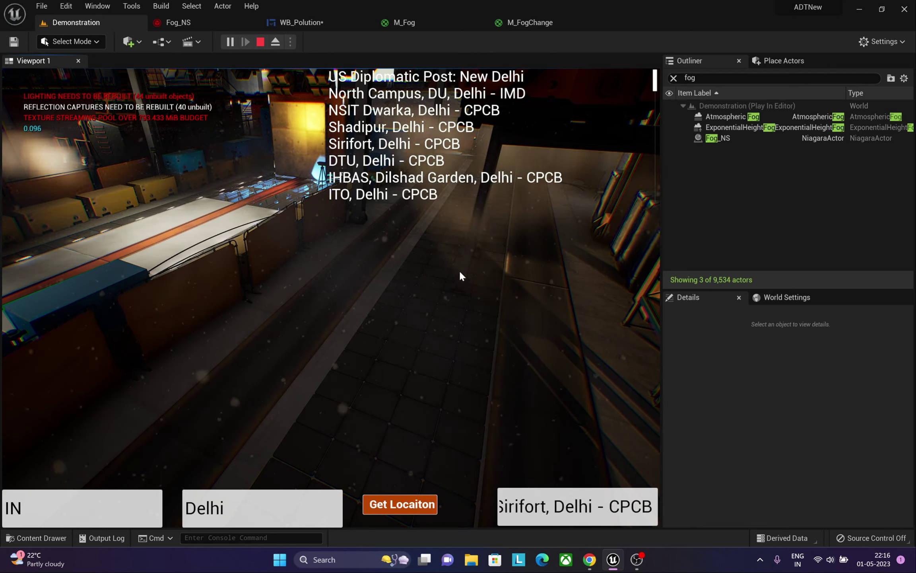
pyautogui.moveTo(444, 374)
pyautogui.mouseDown()
pyautogui.moveTo(372, 276)
pyautogui.moveTo(505, 296)
pyautogui.mouseUp()
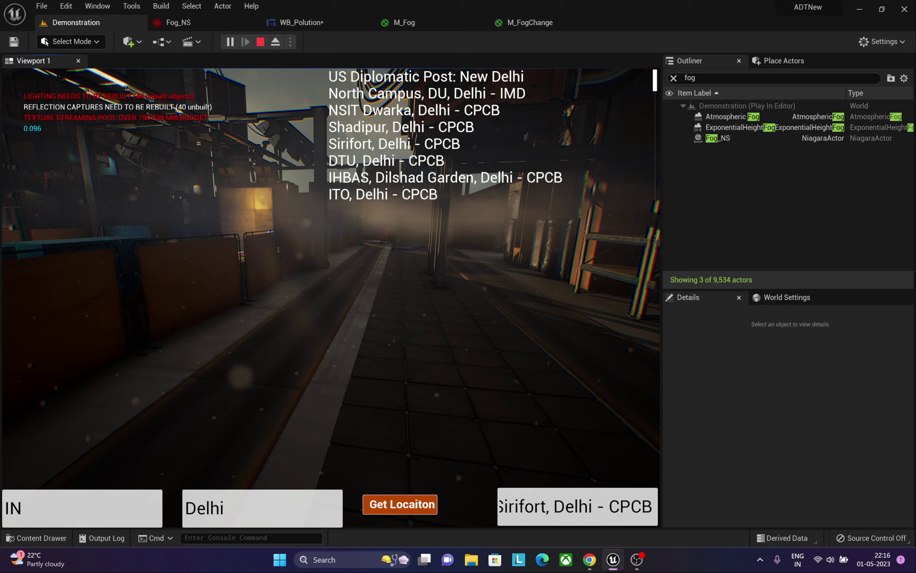
# - Copy Dwarka-Sector 8, Delhi - DPCC from the station list into the location entry
pyautogui.scroll(-3, 489, 135)
pyautogui.scroll(-2, 489, 135)
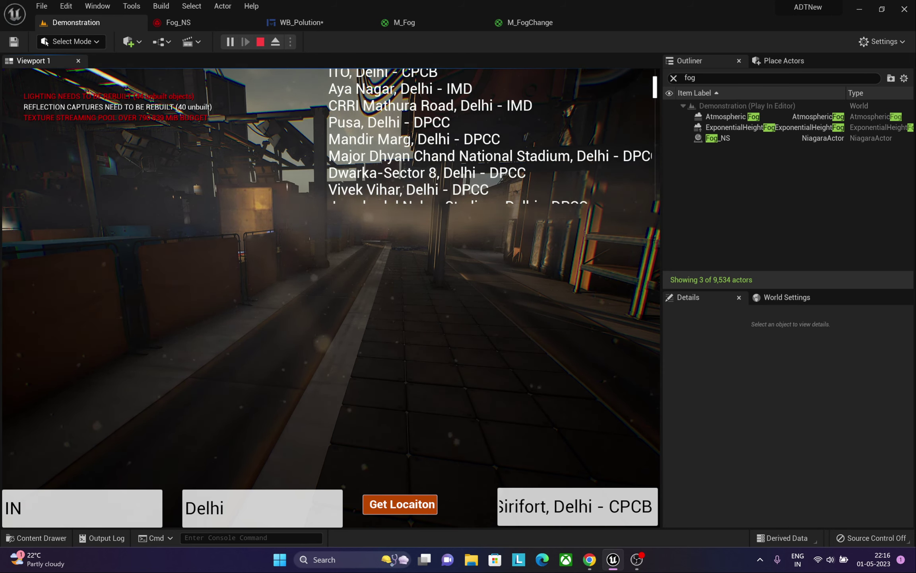
pyautogui.moveTo(337, 173); pyautogui.dragTo(526, 173)
pyautogui.hotkey('ctrl', 'c')
pyautogui.click(577, 507)
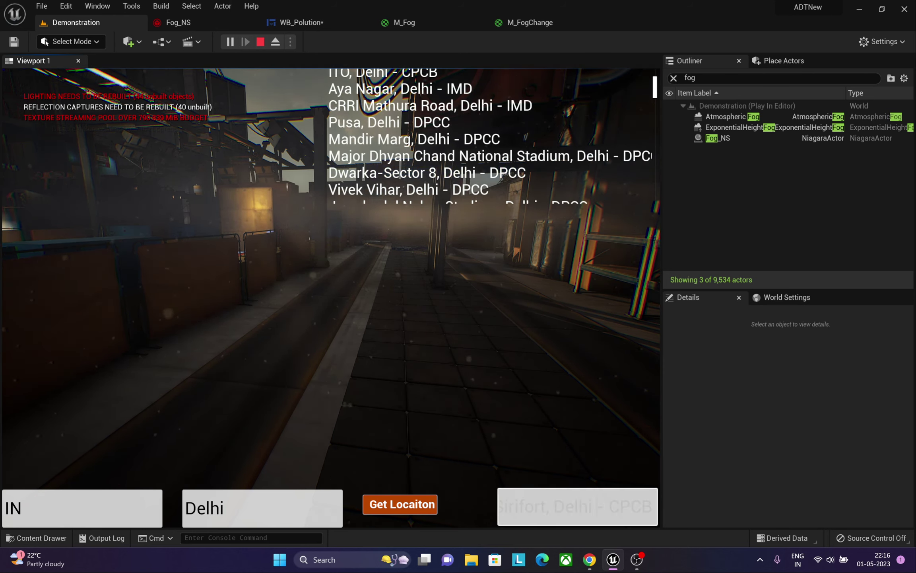
pyautogui.hotkey('ctrl', 'v')
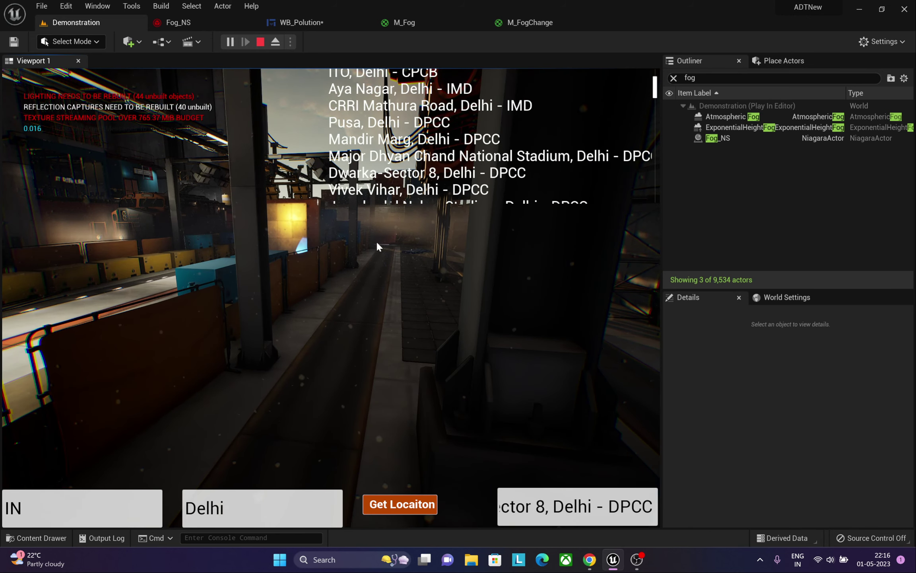
# - Look around the platform and lit machinery to see the thinner fog
pyautogui.moveTo(376, 244); pyautogui.dragTo(383, 349)
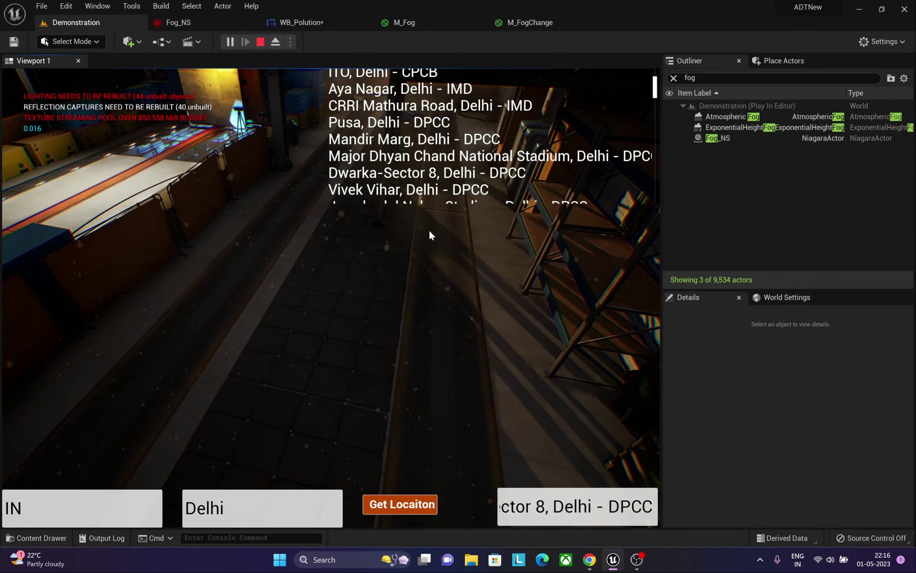
pyautogui.moveTo(389, 260)
pyautogui.mouseDown()
pyautogui.moveTo(373, 281)
pyautogui.moveTo(384, 433)
pyautogui.mouseUp()
pyautogui.moveTo(372, 347); pyautogui.dragTo(434, 342)
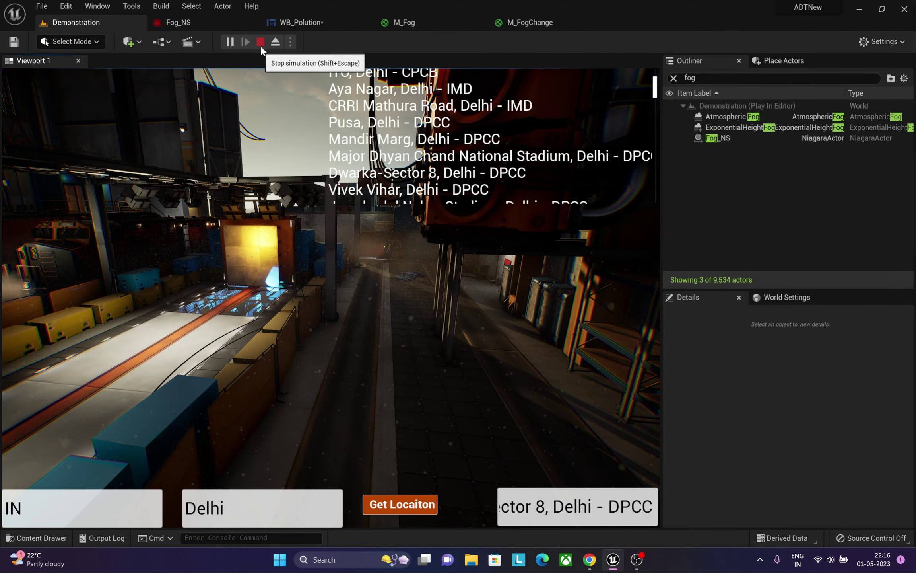
# - Stop play, close the Message Log, and swing the editor view onto the grey wall
pyautogui.click(260, 45)
pyautogui.click(641, 184)
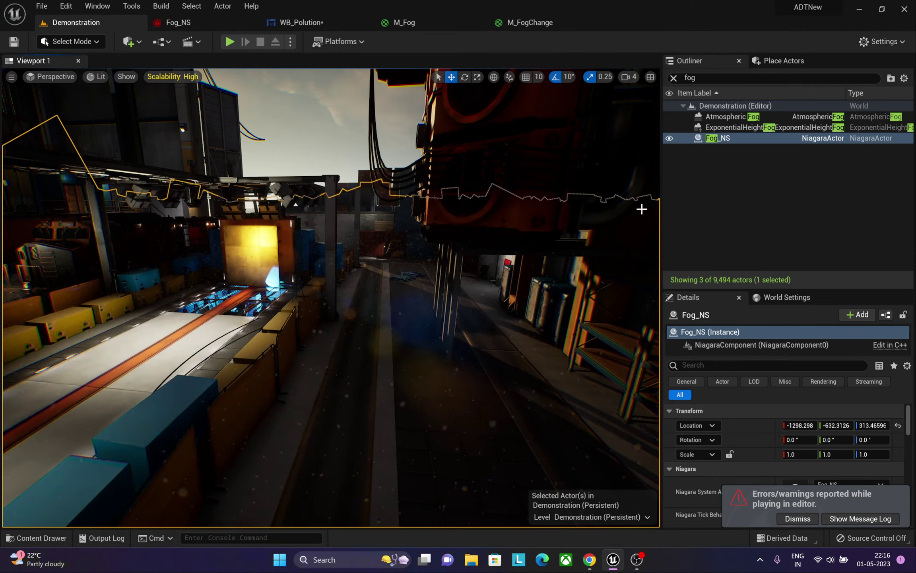
pyautogui.moveTo(482, 300); pyautogui.dragTo(482, 300, button='right')
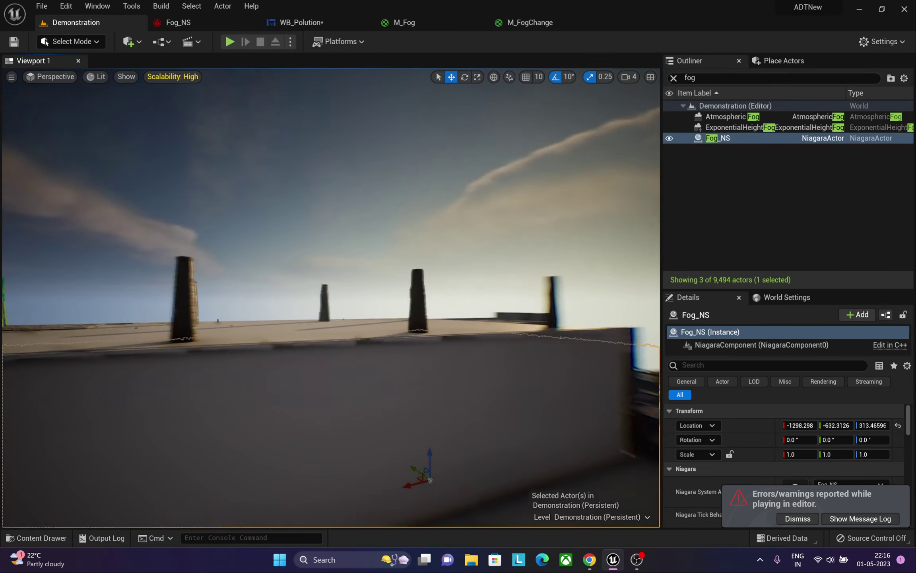